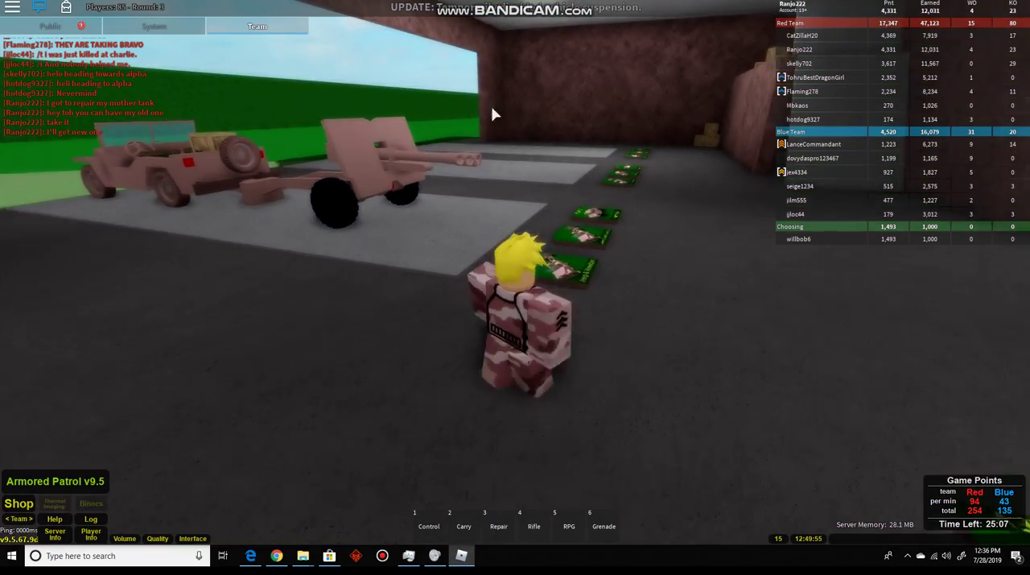
# Walk through the hangar past the props and selection pads, then climb onto the M480 Garbage tank
pyautogui.press('w')
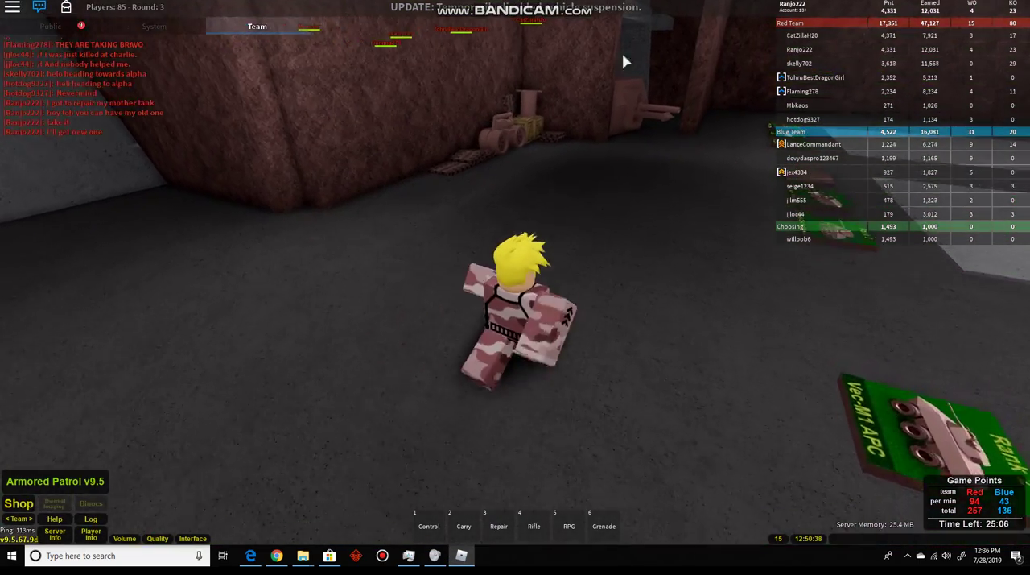
pyautogui.press('w')
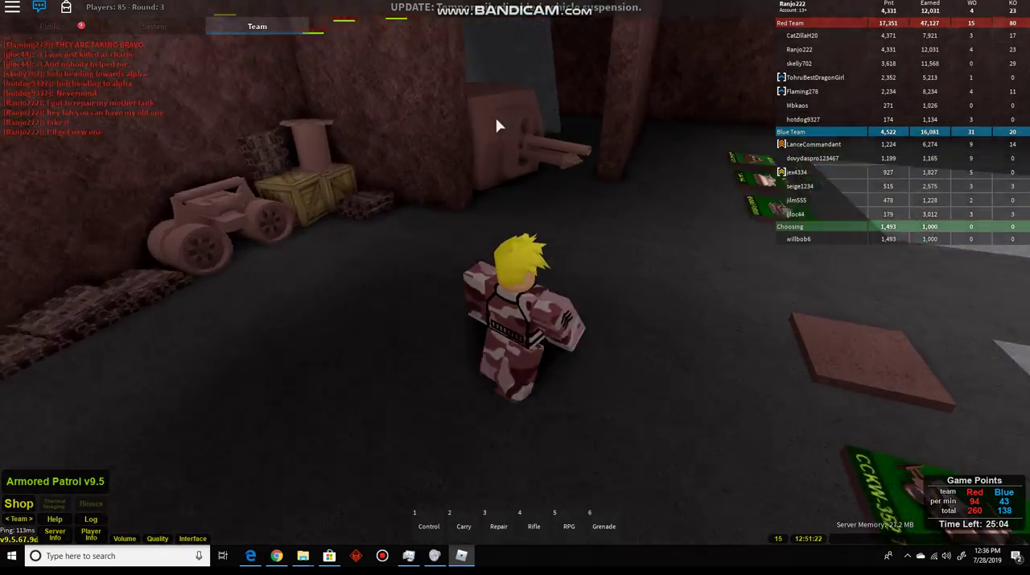
pyautogui.press('w')
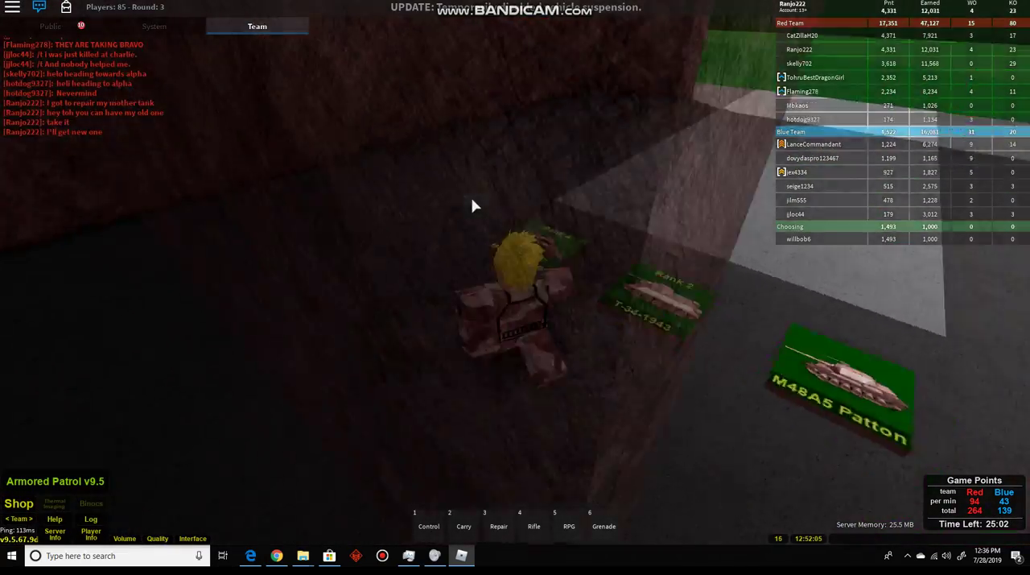
pyautogui.press('w')
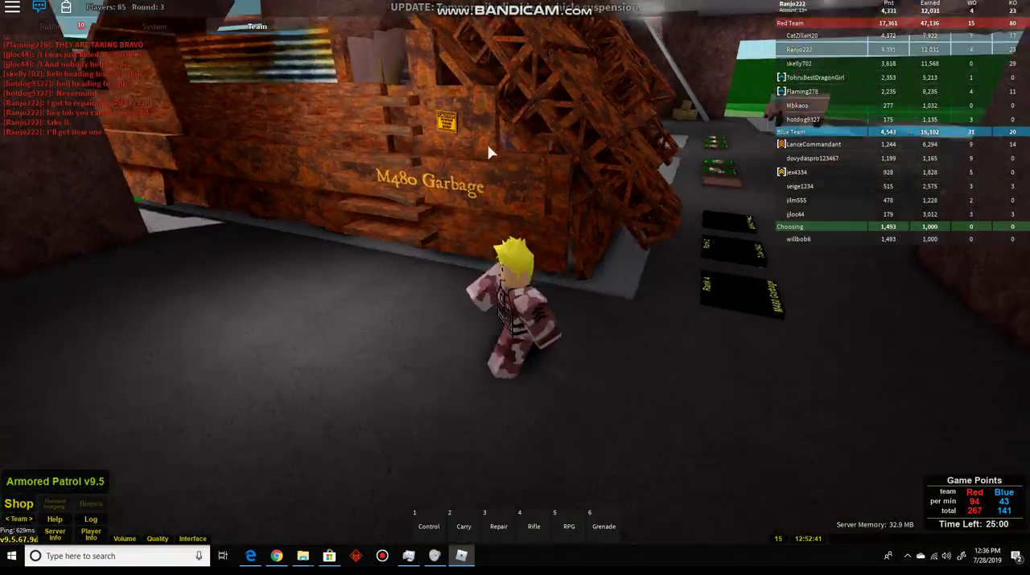
pyautogui.press('w')
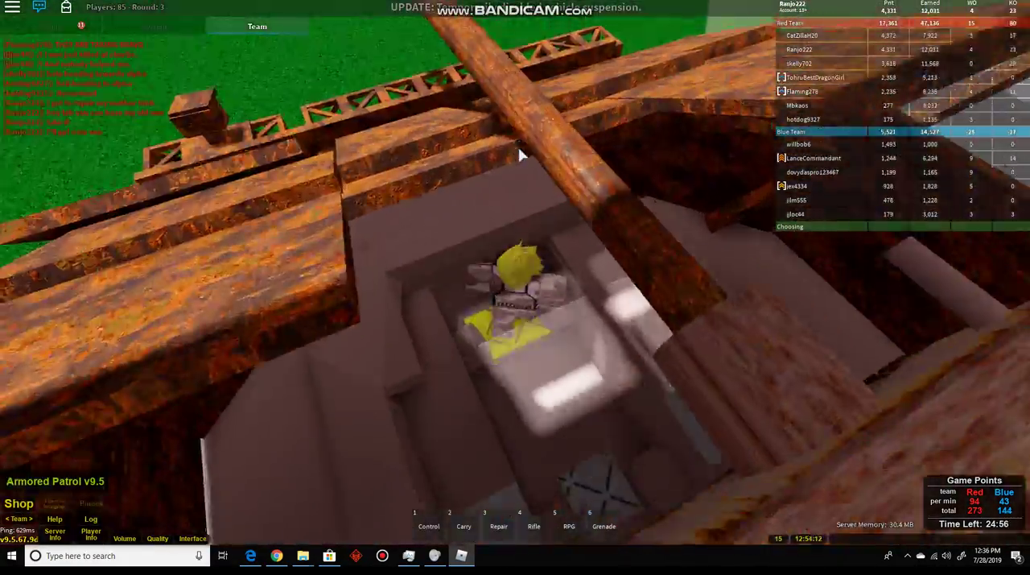
# Enter the M480 Garbage tank and drive it out of the base across the grassy battlefield
pyautogui.press('e')
pyautogui.moveTo(550, 144); pyautogui.dragTo(505, 83)
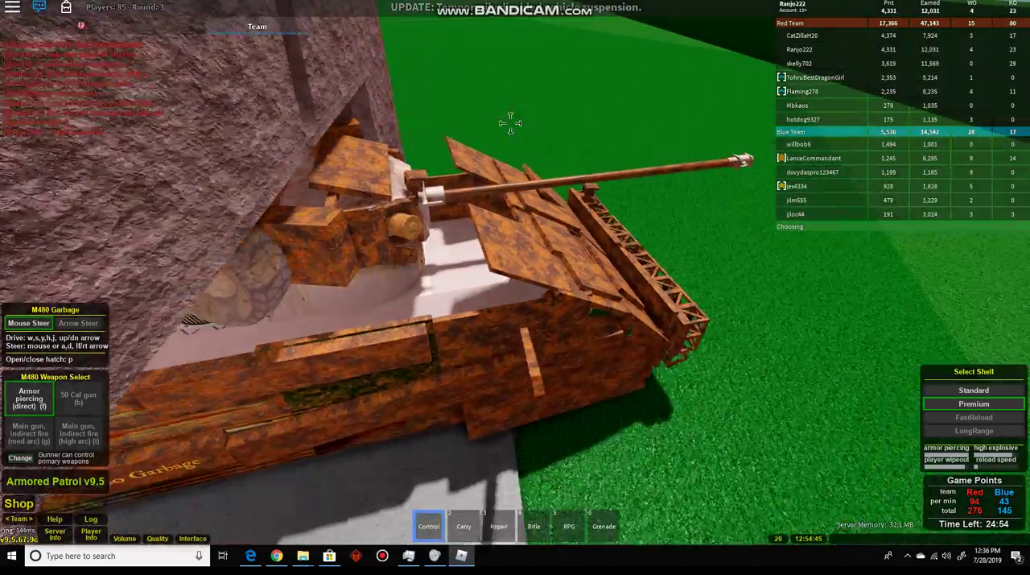
pyautogui.press('w')
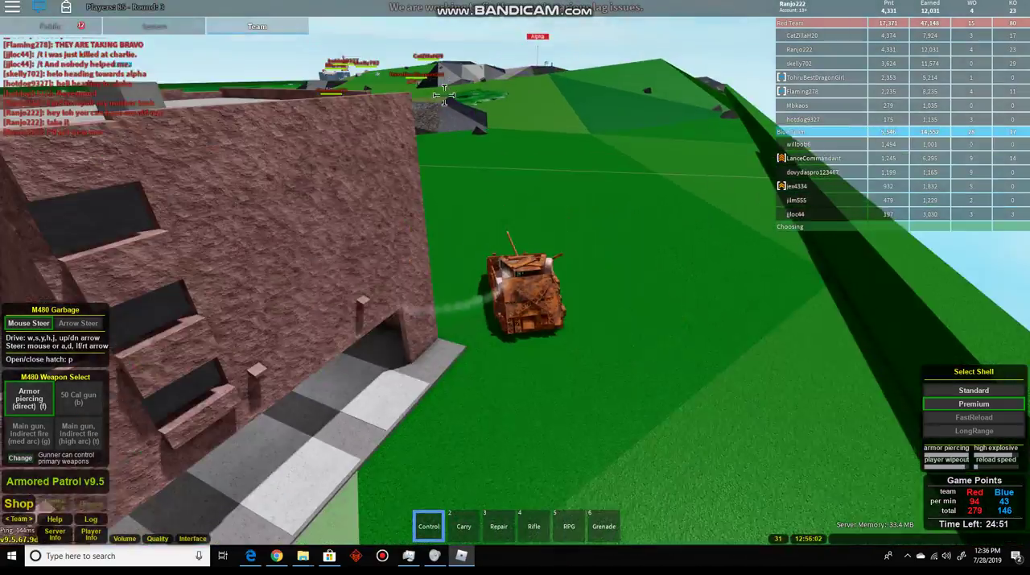
pyautogui.scroll(-5, 445, 97)
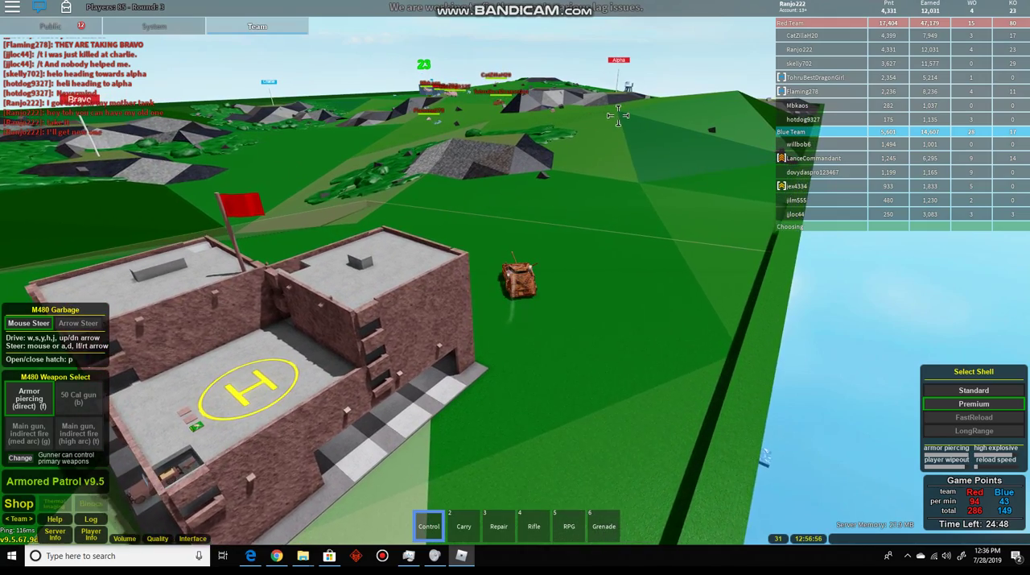
pyautogui.moveTo(618, 115); pyautogui.dragTo(572, 125)
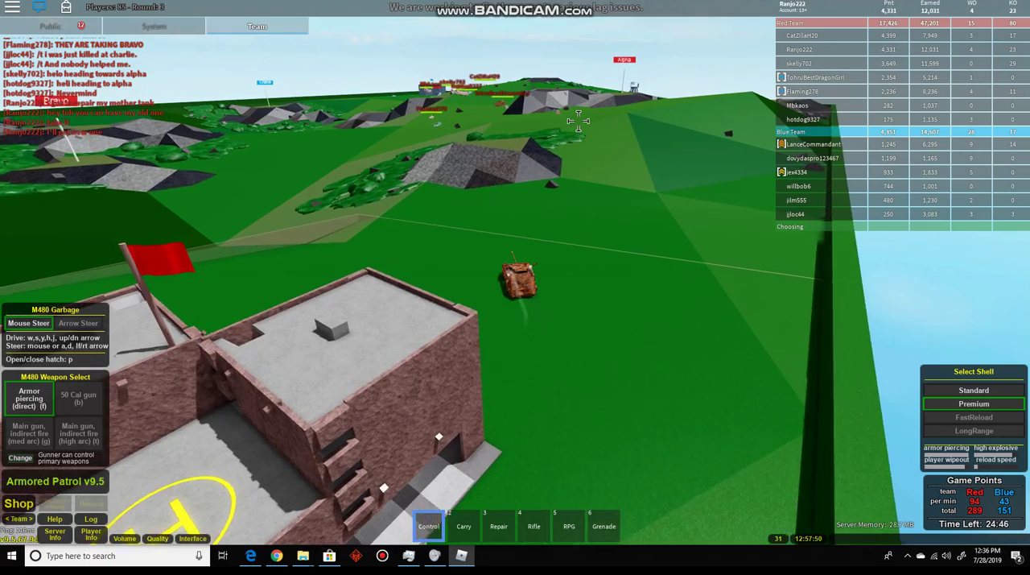
pyautogui.moveTo(491, 124); pyautogui.dragTo(501, 133)
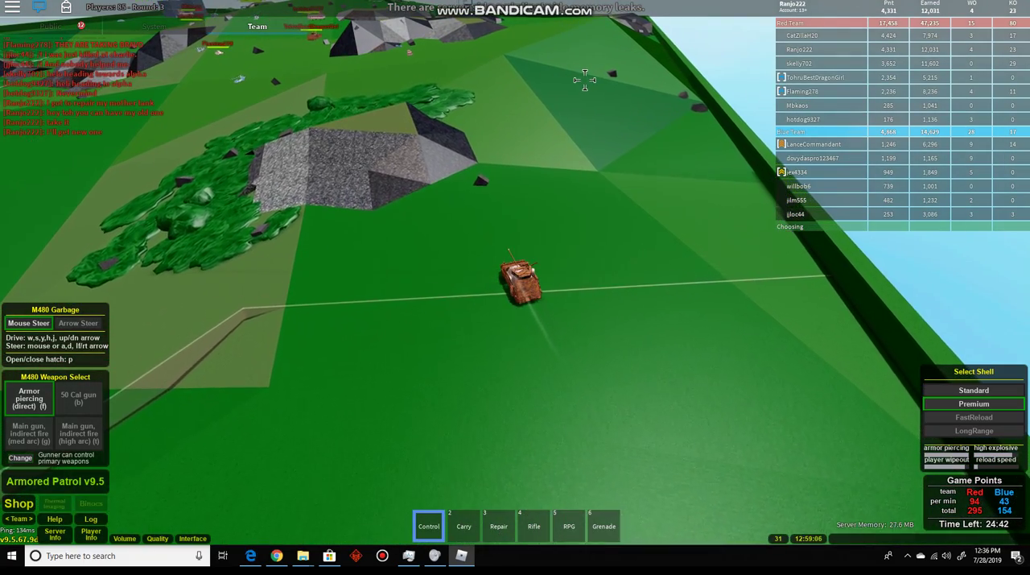
pyautogui.scroll(8, 549, 111)
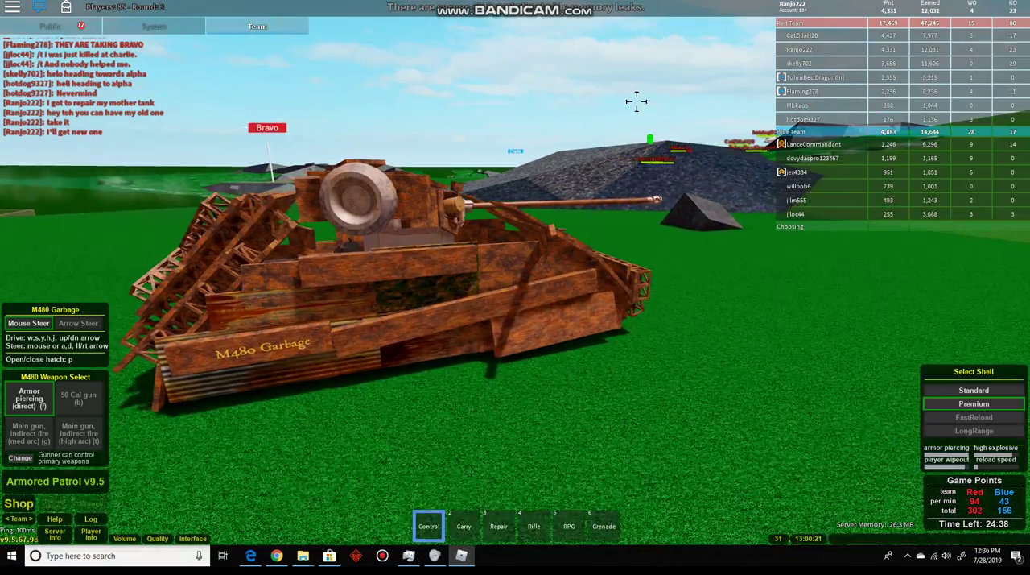
pyautogui.scroll(-5, 636, 101)
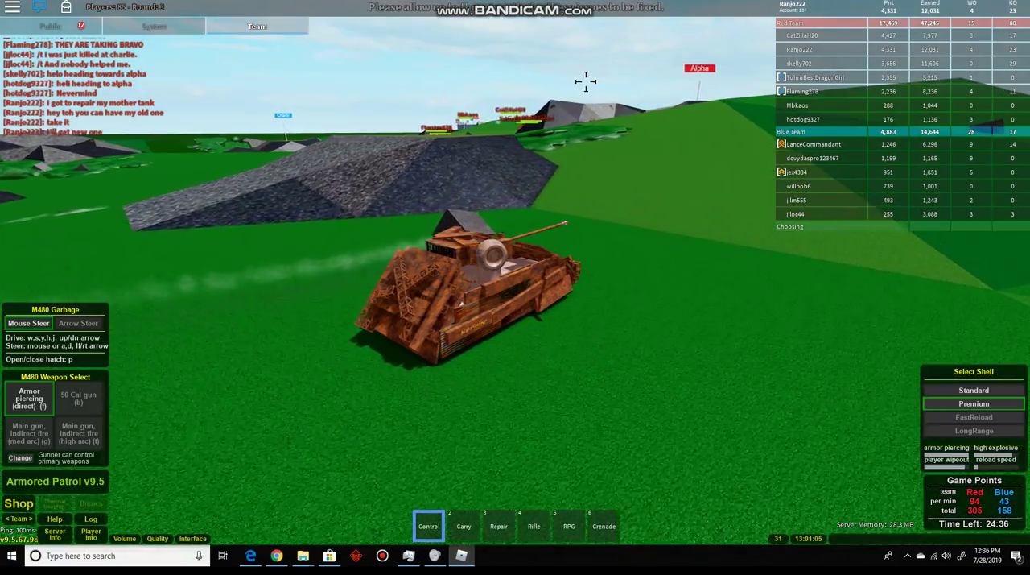
pyautogui.moveTo(586, 80); pyautogui.dragTo(597, 77)
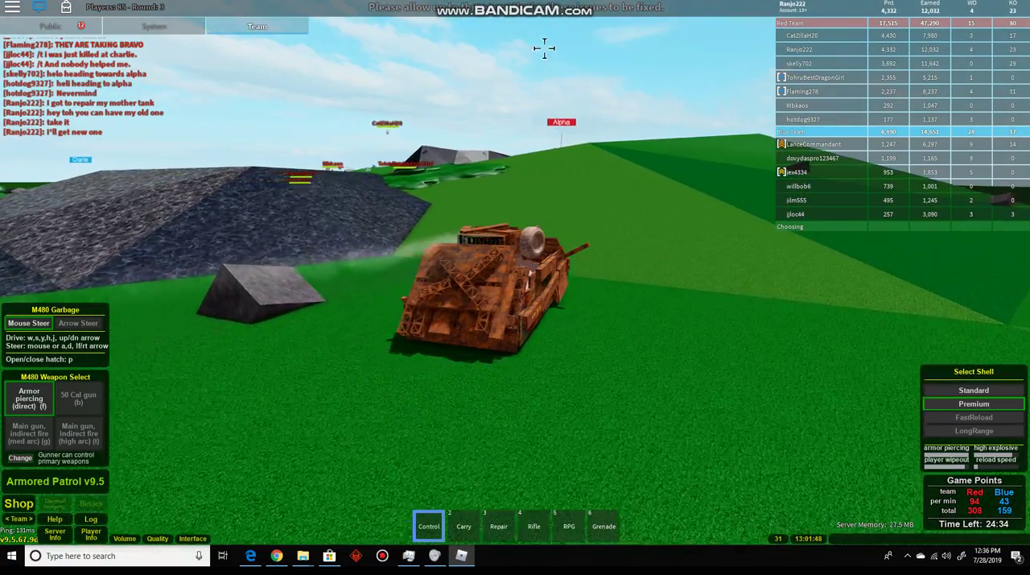
pyautogui.scroll(-5, 544, 48)
pyautogui.scroll(-5, 523, 97)
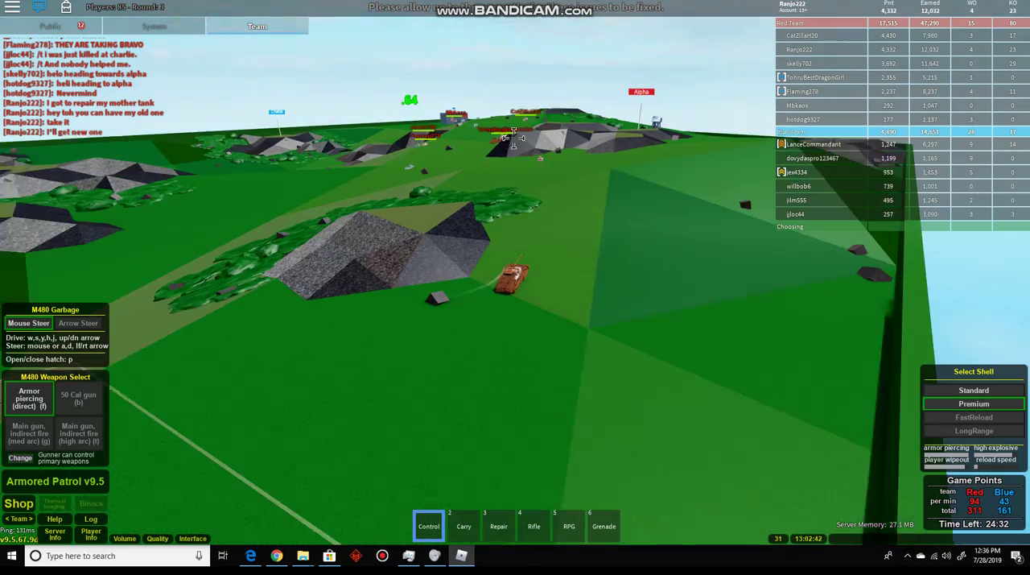
pyautogui.moveTo(522, 136); pyautogui.dragTo(525, 132)
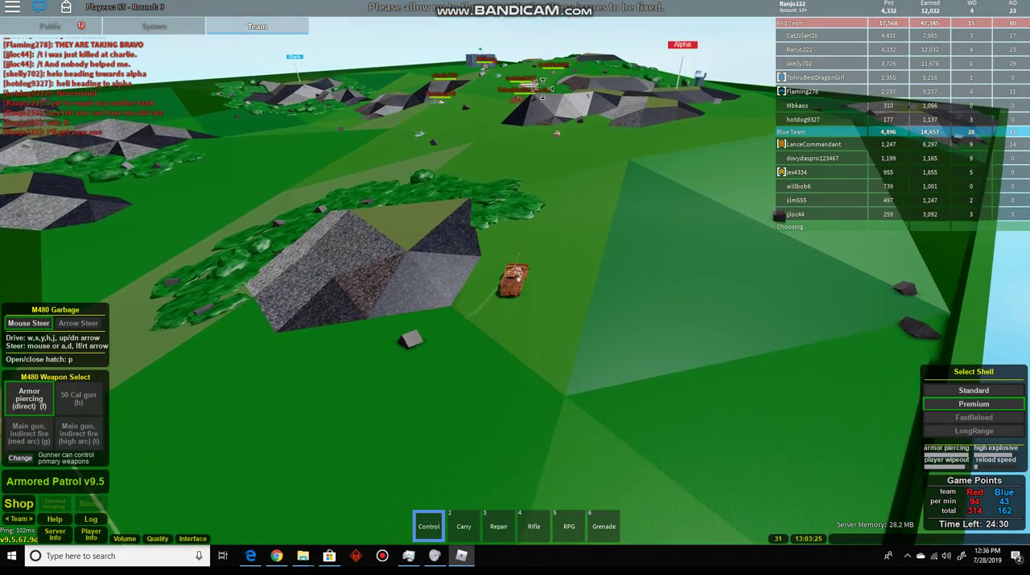
pyautogui.scroll(8, 581, 133)
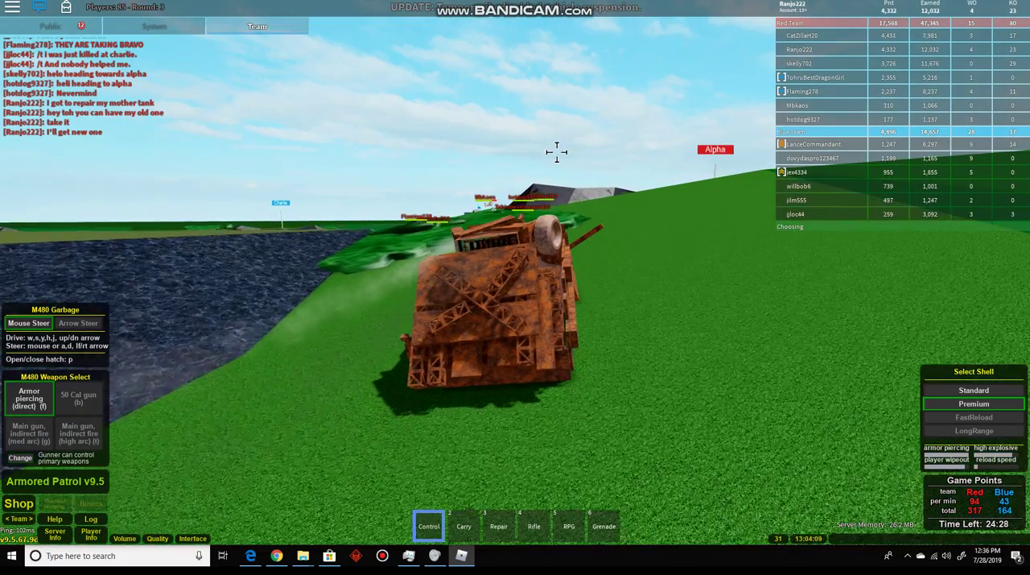
pyautogui.scroll(-8, 515, 145)
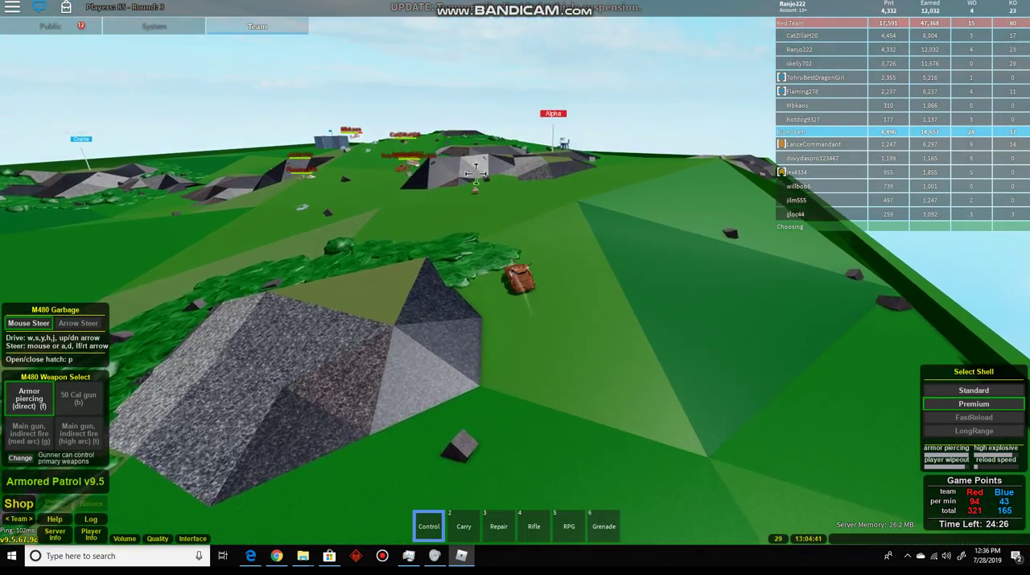
pyautogui.moveTo(475, 170); pyautogui.dragTo(474, 175)
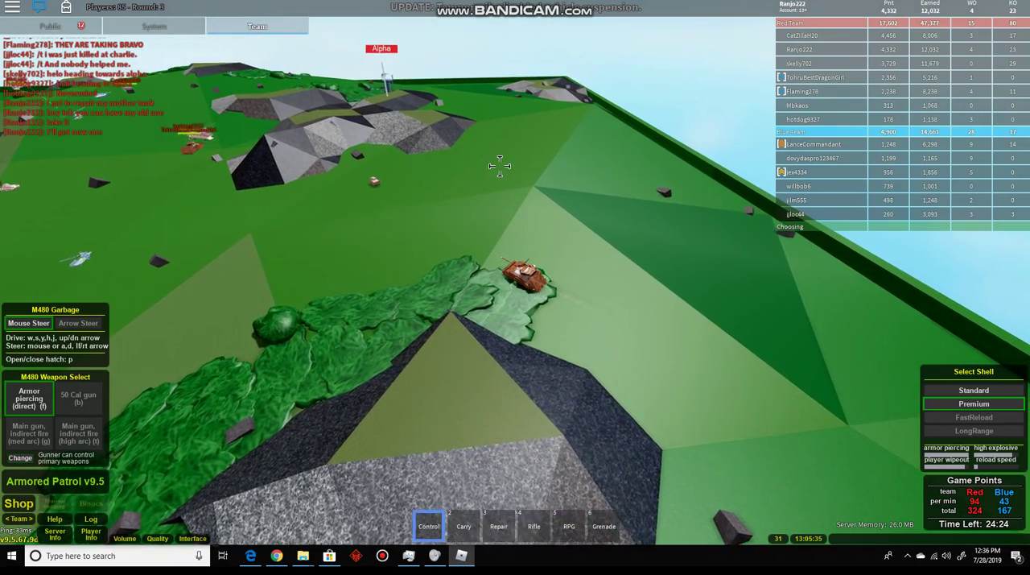
pyautogui.scroll(8, 652, 122)
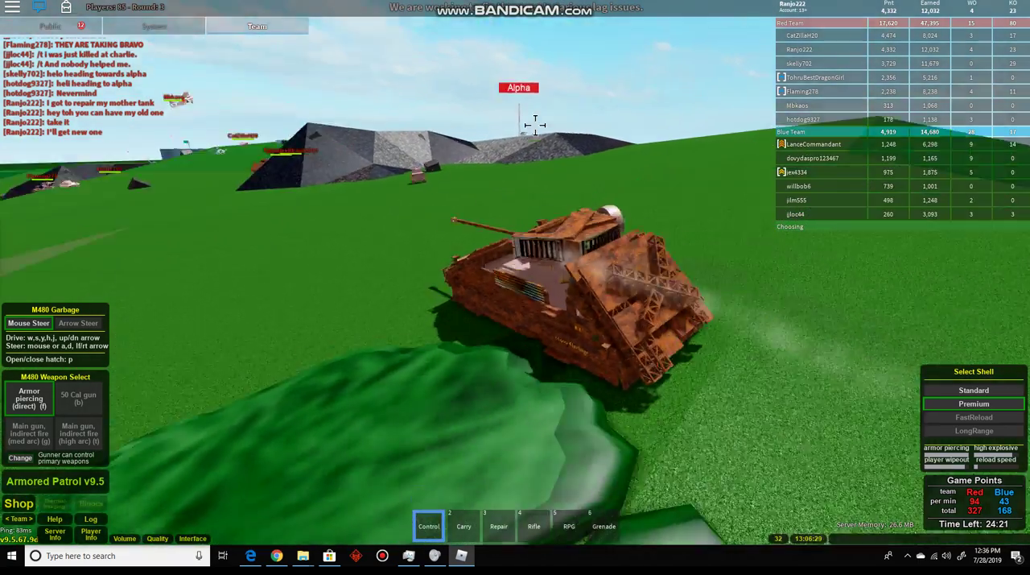
pyautogui.moveTo(535, 123); pyautogui.dragTo(524, 123)
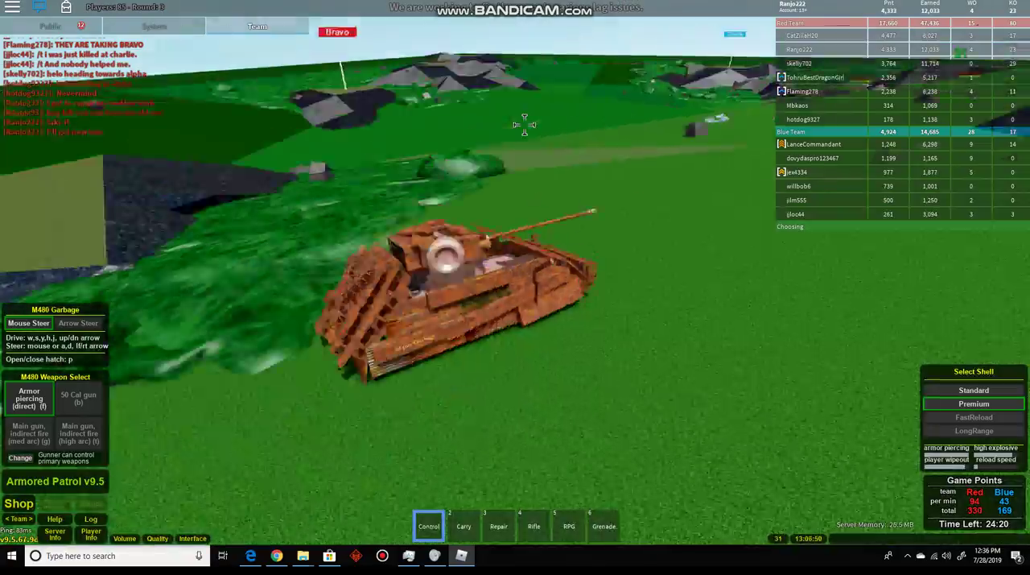
pyautogui.scroll(5, 524, 124)
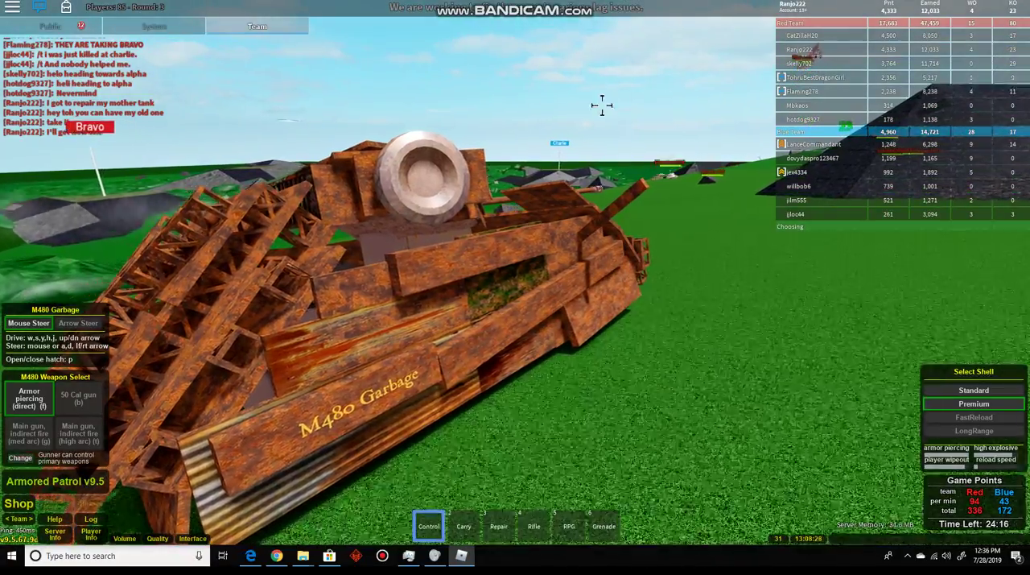
pyautogui.scroll(-5, 538, 173)
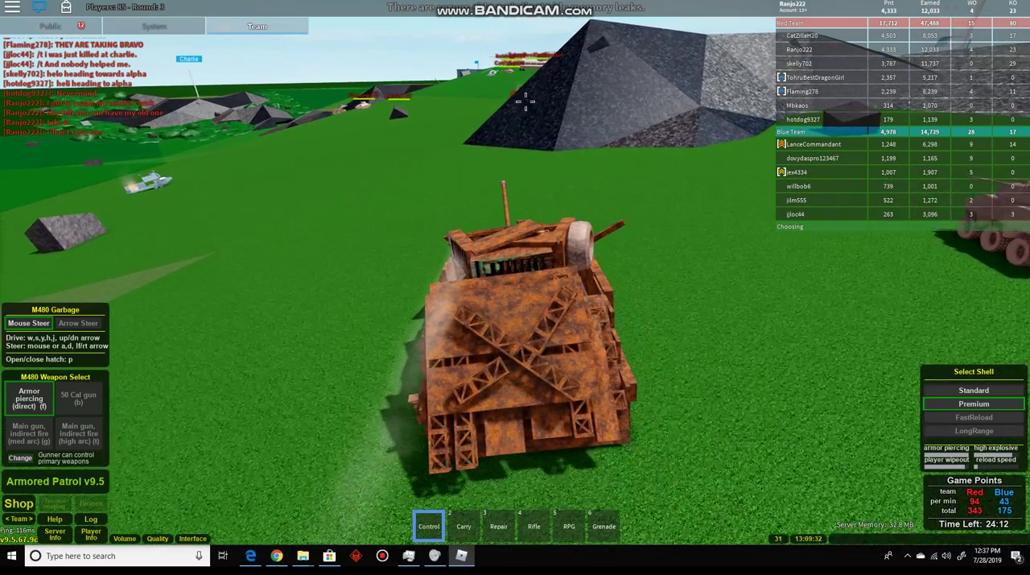
pyautogui.scroll(-5, 525, 101)
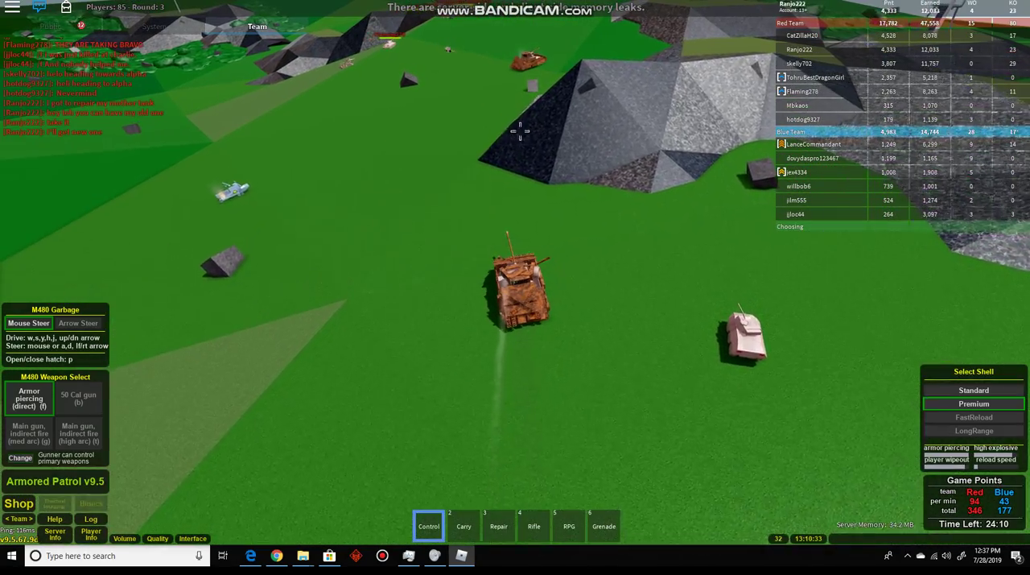
pyautogui.scroll(-5, 520, 130)
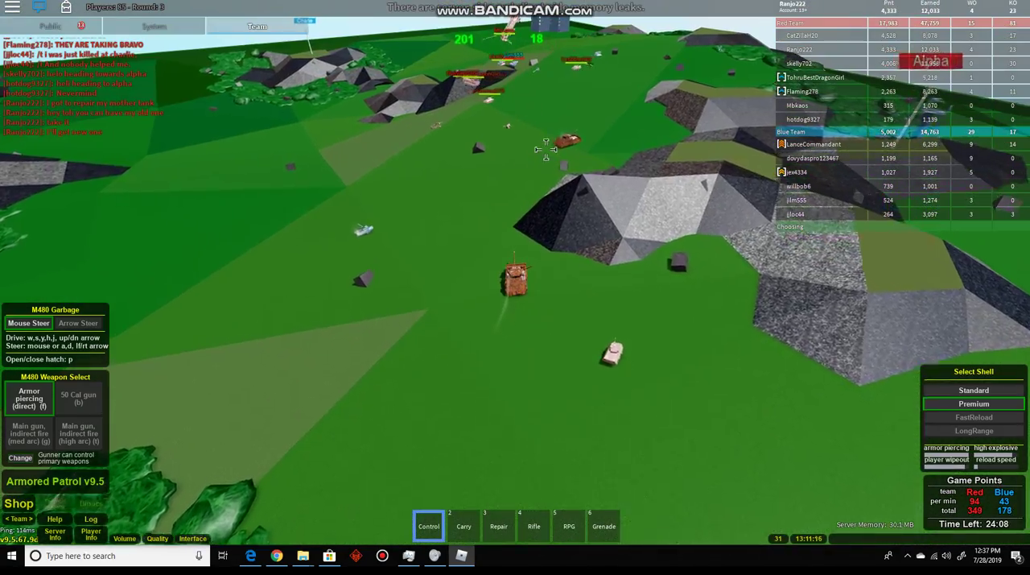
pyautogui.scroll(5, 556, 145)
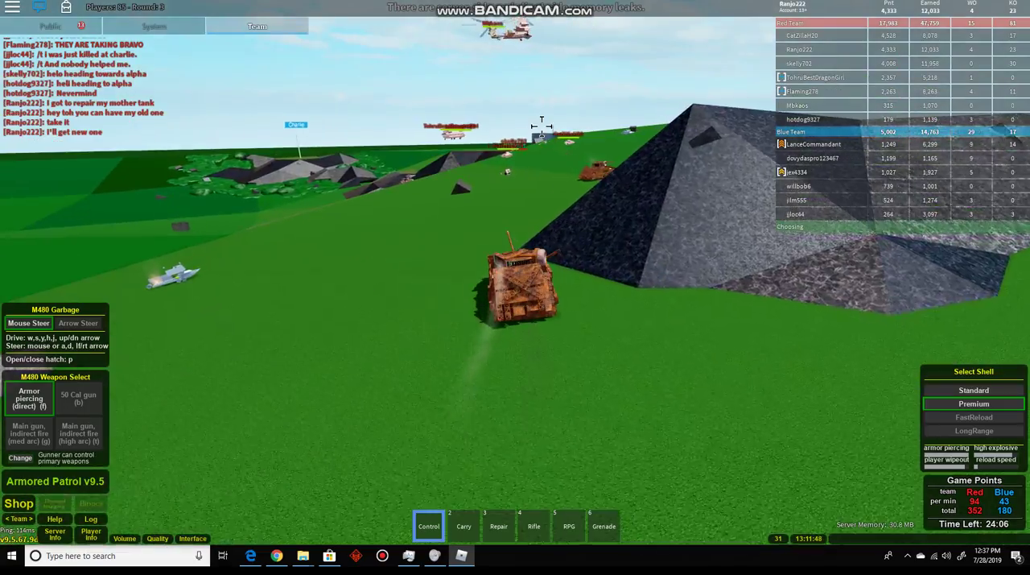
pyautogui.scroll(5, 539, 129)
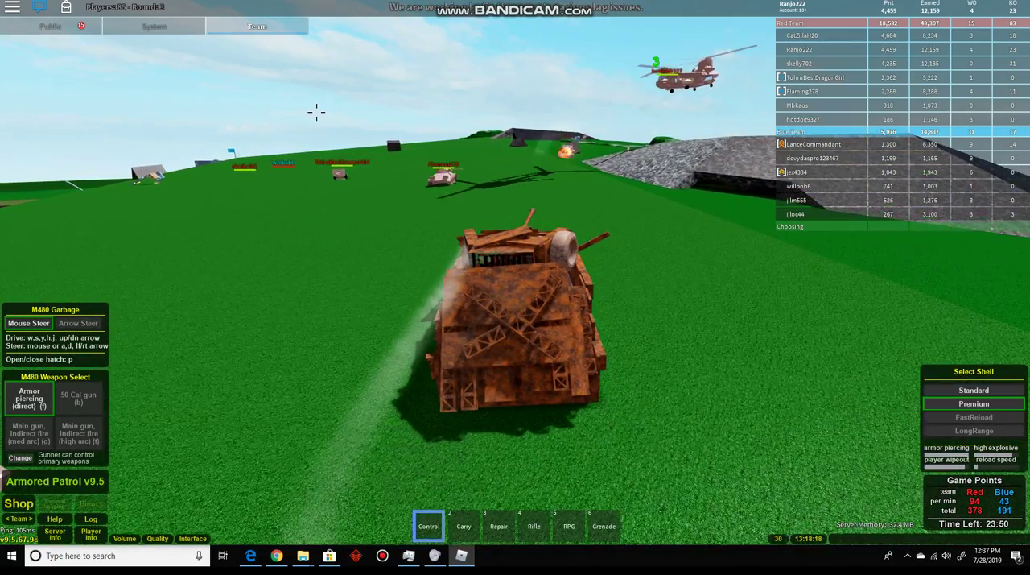
# Show the public chat and drive the tank past the rocks toward the grey base buildings
pyautogui.click(47, 28)
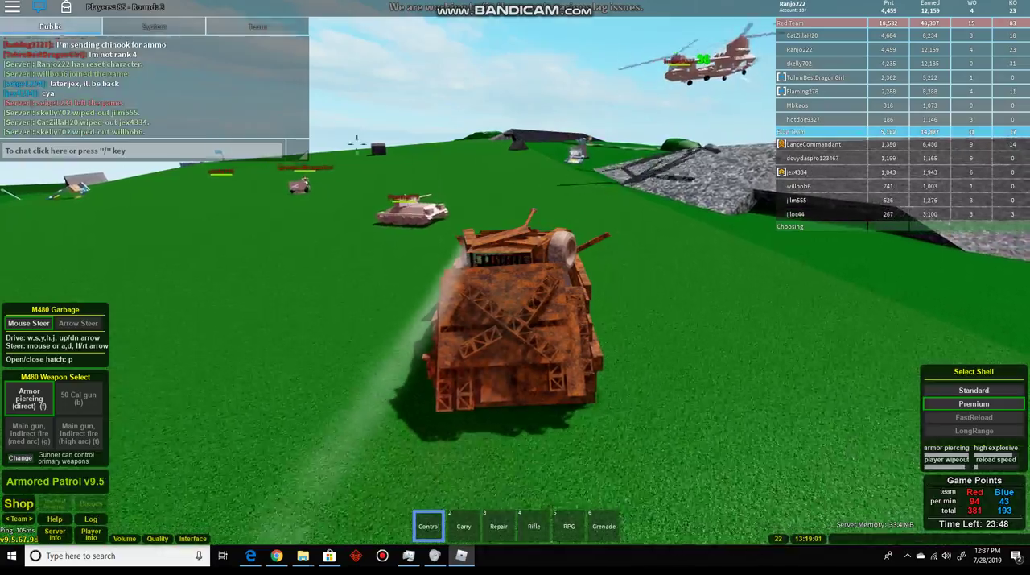
pyautogui.press('w')
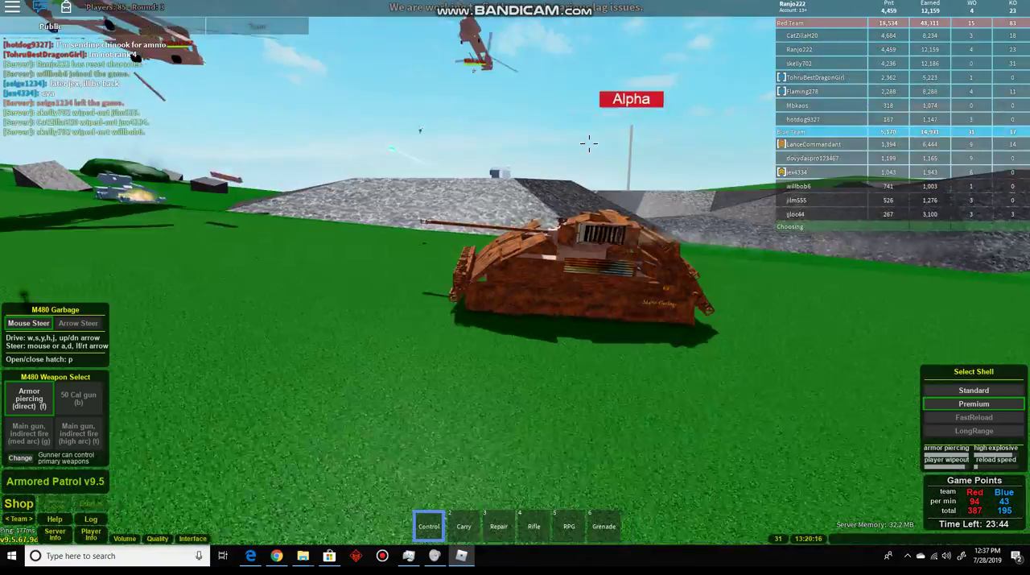
pyautogui.moveTo(589, 143); pyautogui.dragTo(534, 133)
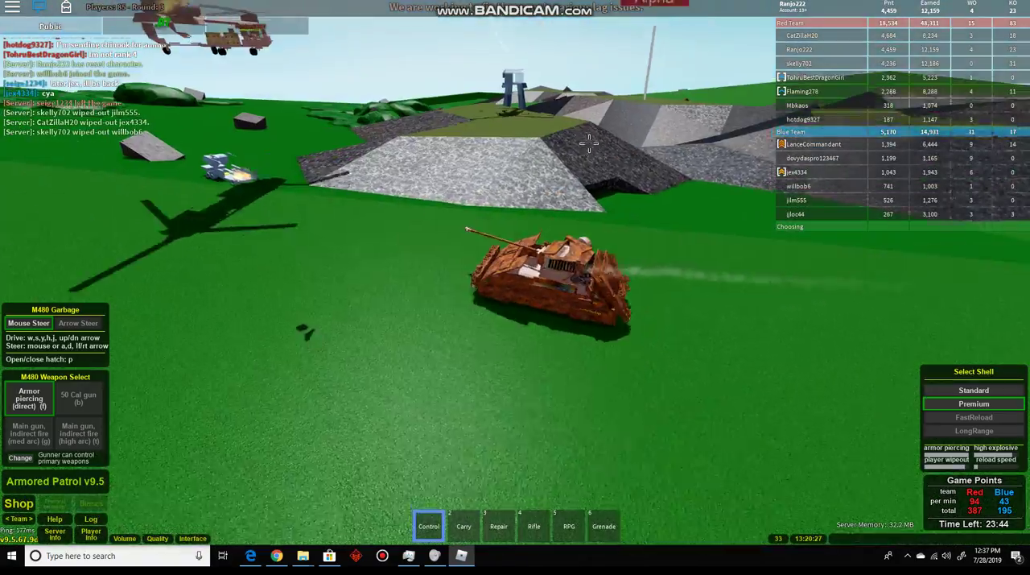
pyautogui.press('w')
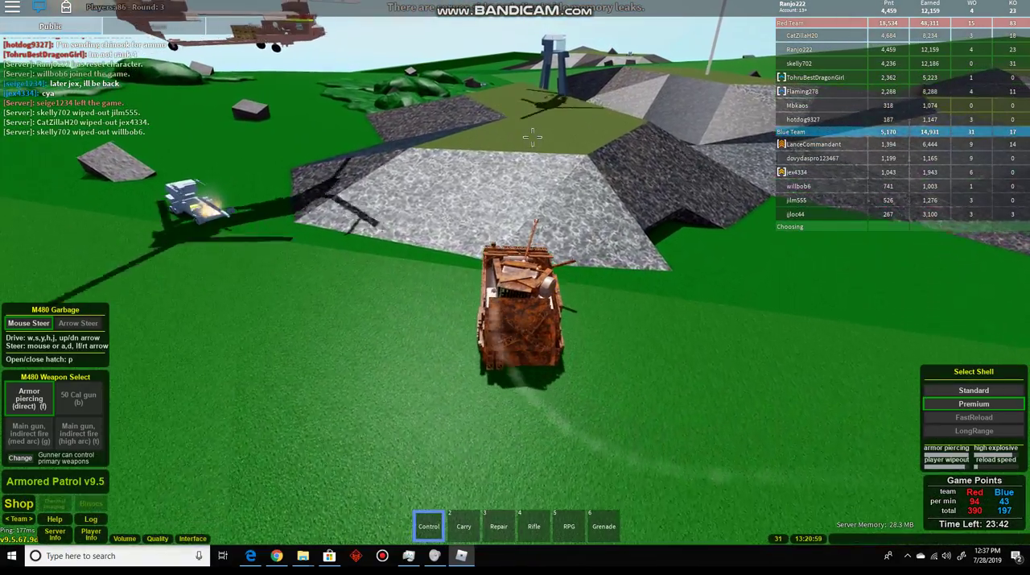
pyautogui.scroll(3, 547, 142)
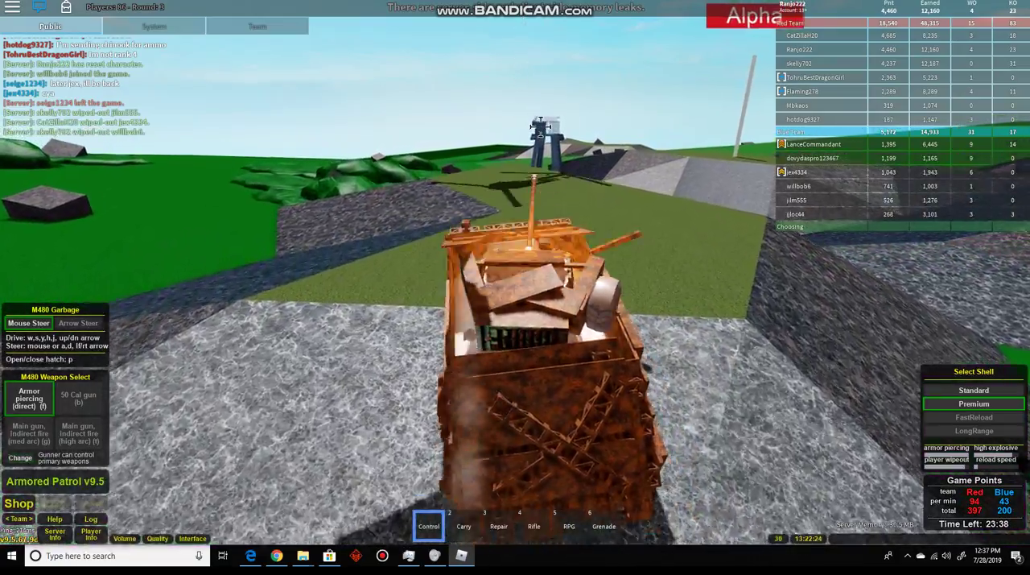
pyautogui.scroll(-4, 536, 179)
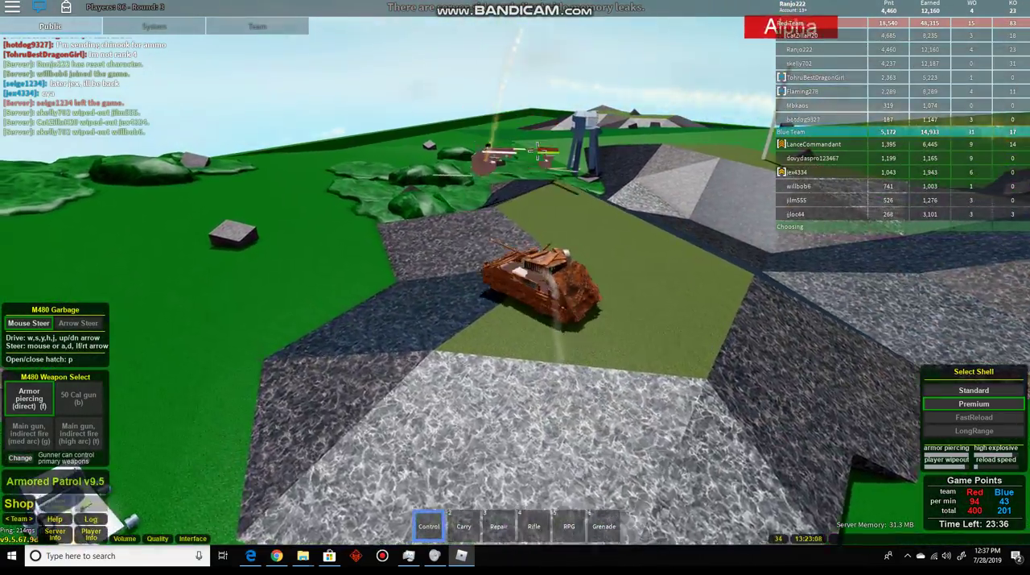
pyautogui.press('w')
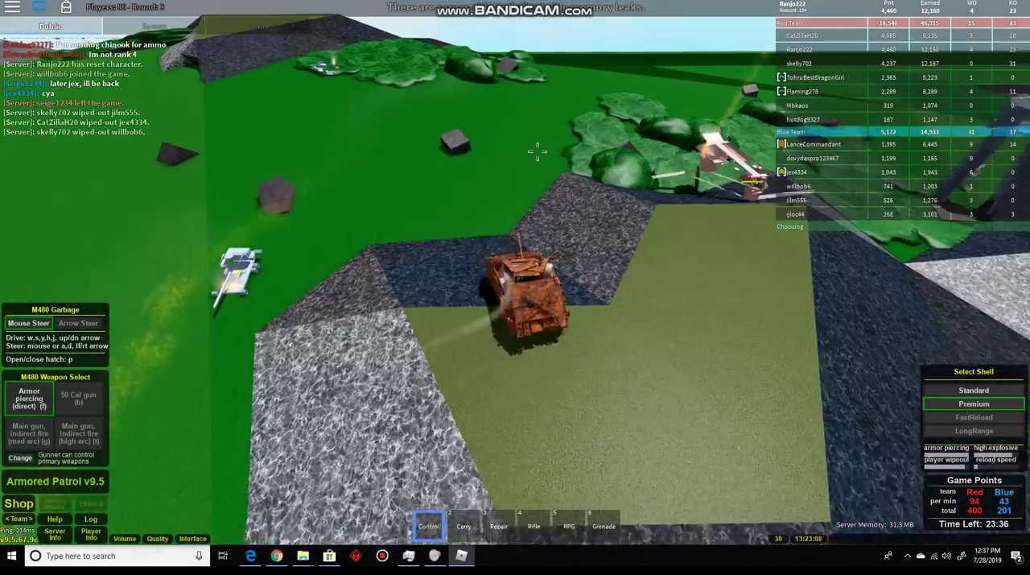
pyautogui.press('w')
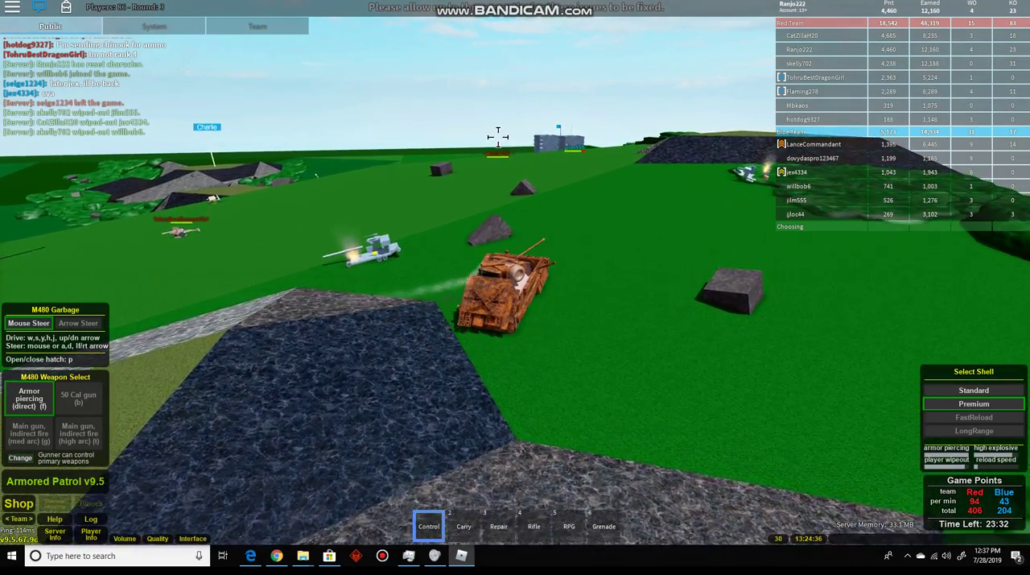
pyautogui.scroll(-3, 535, 152)
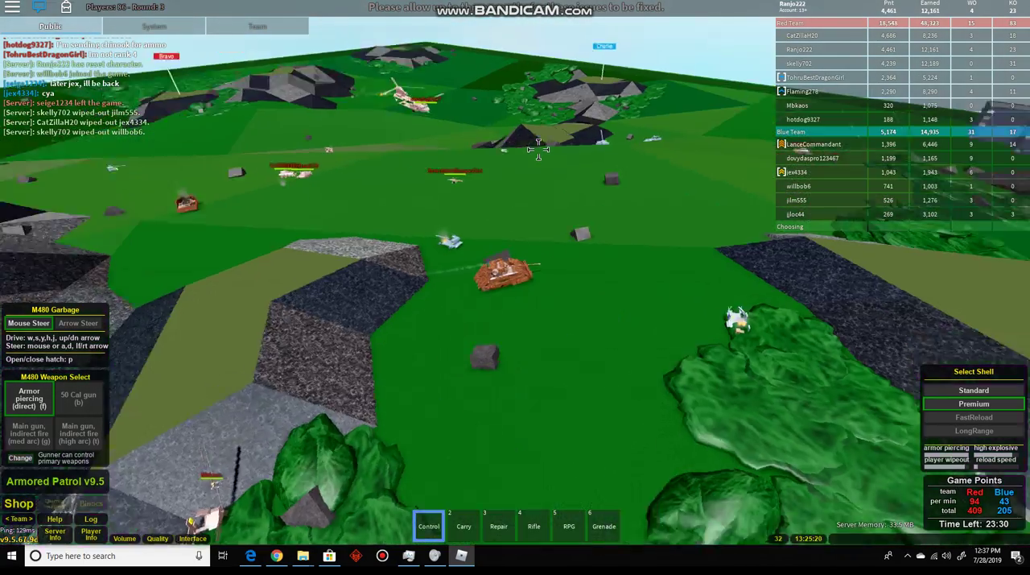
pyautogui.scroll(4, 538, 150)
pyautogui.press('w')
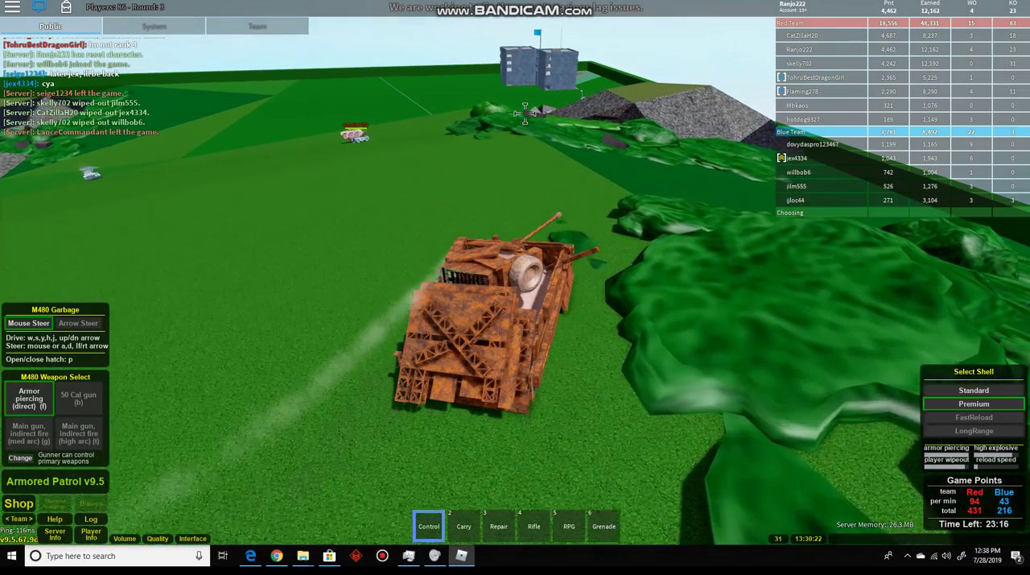
pyautogui.scroll(-3, 568, 107)
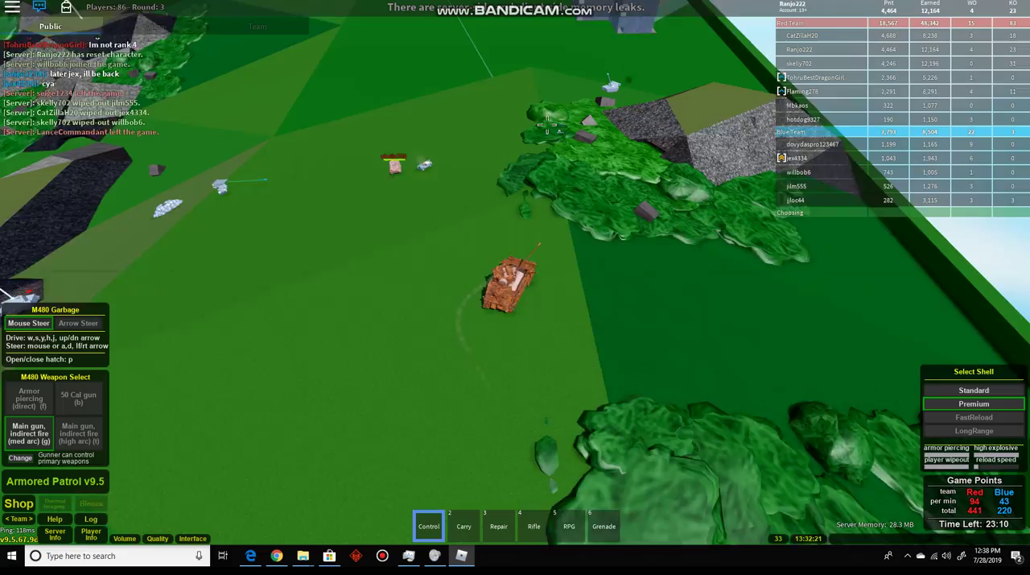
pyautogui.scroll(5, 547, 125)
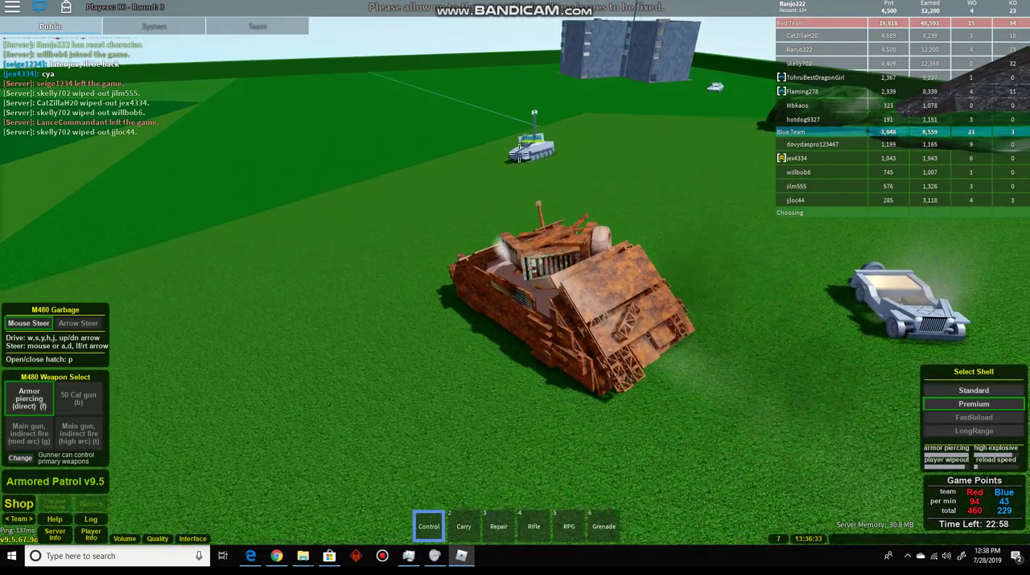
# Fire the main gun and the 50 Cal at enemy vehicles, finishing one off
pyautogui.click(518, 155)
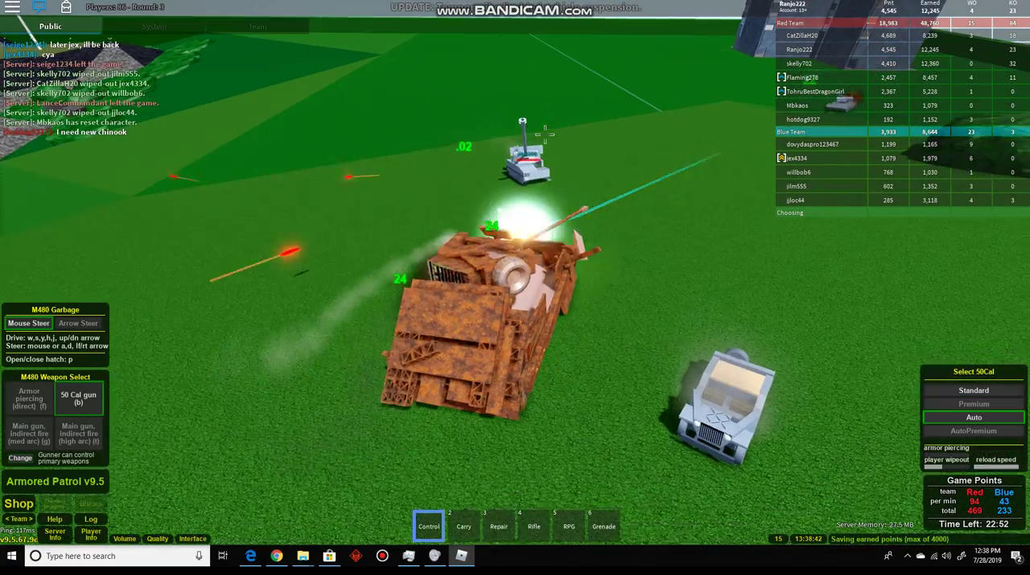
pyautogui.press('b')
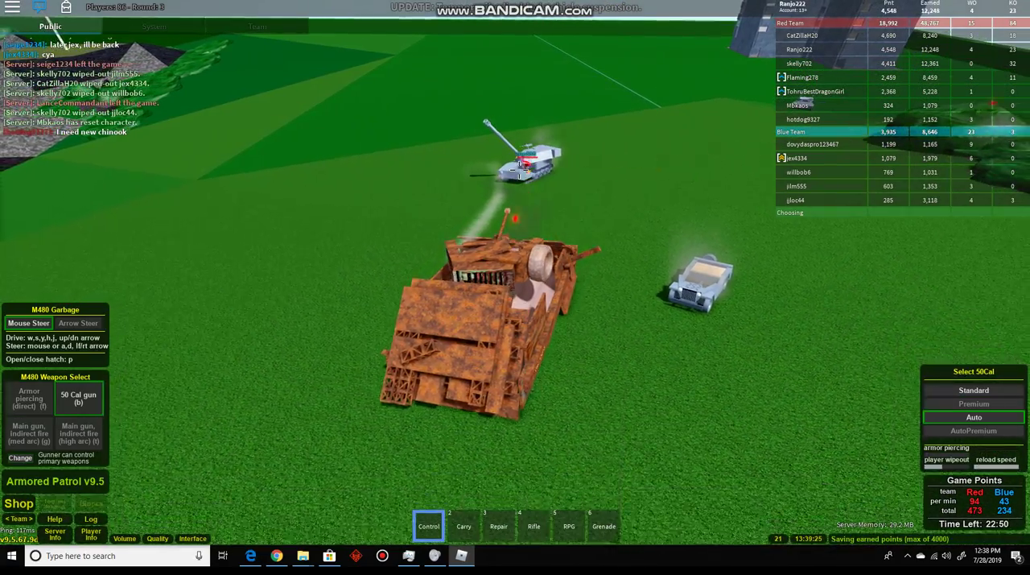
pyautogui.click(525, 163)
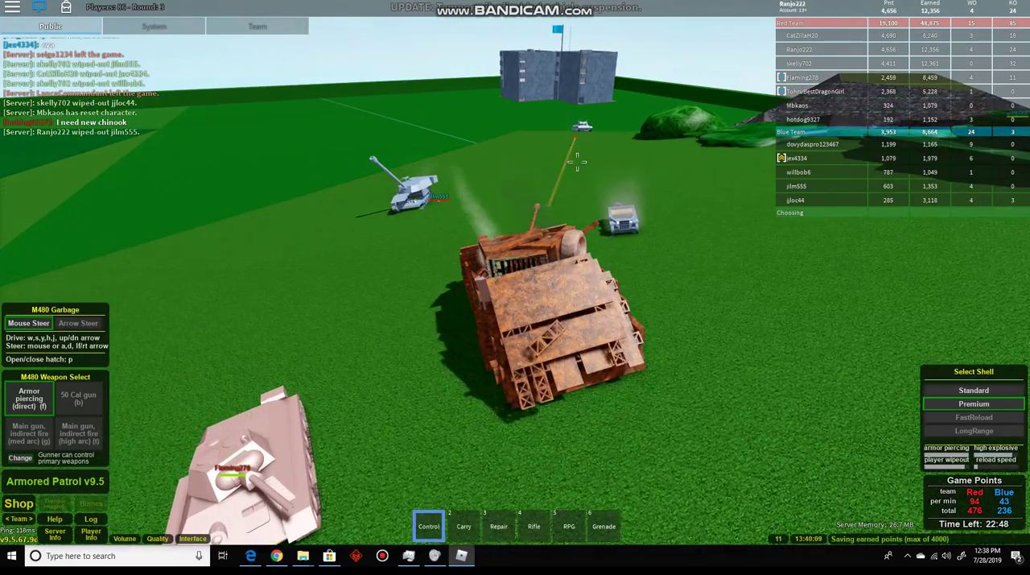
pyautogui.click(572, 166)
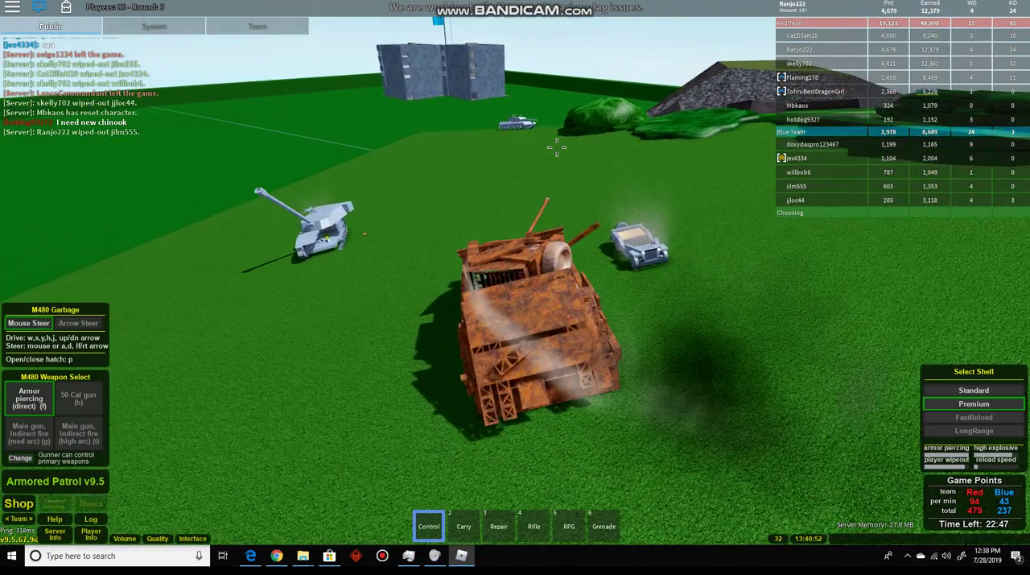
# Drive toward the gathered enemy vehicles, switching to the 50 Cal gun along the way
pyautogui.press('w')
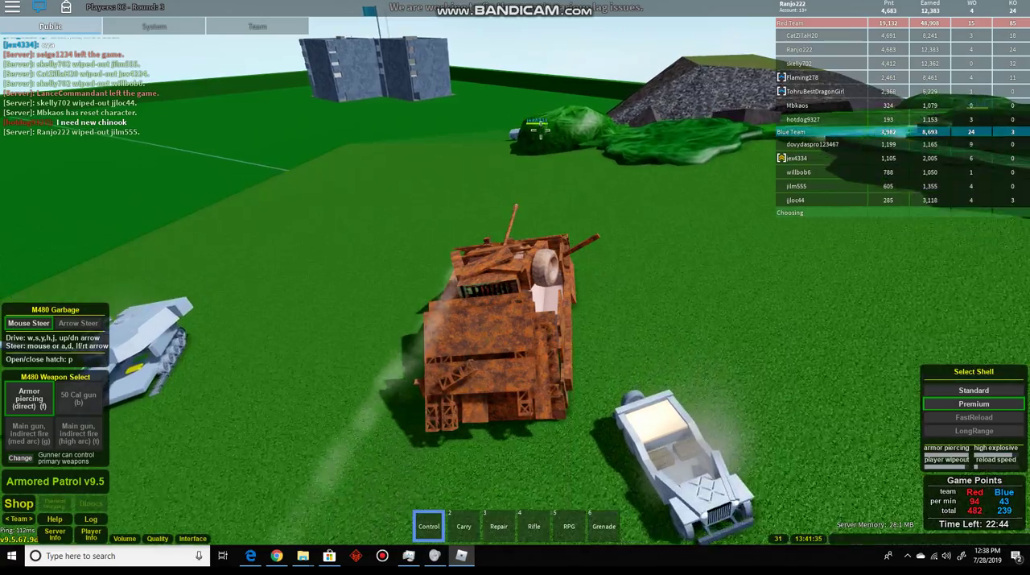
pyautogui.press('w')
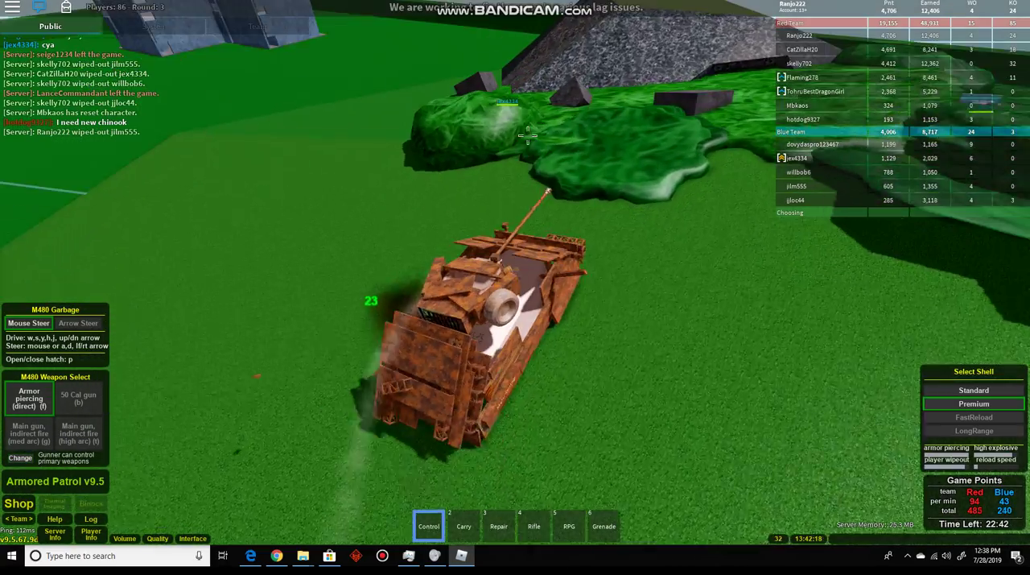
pyautogui.press('w')
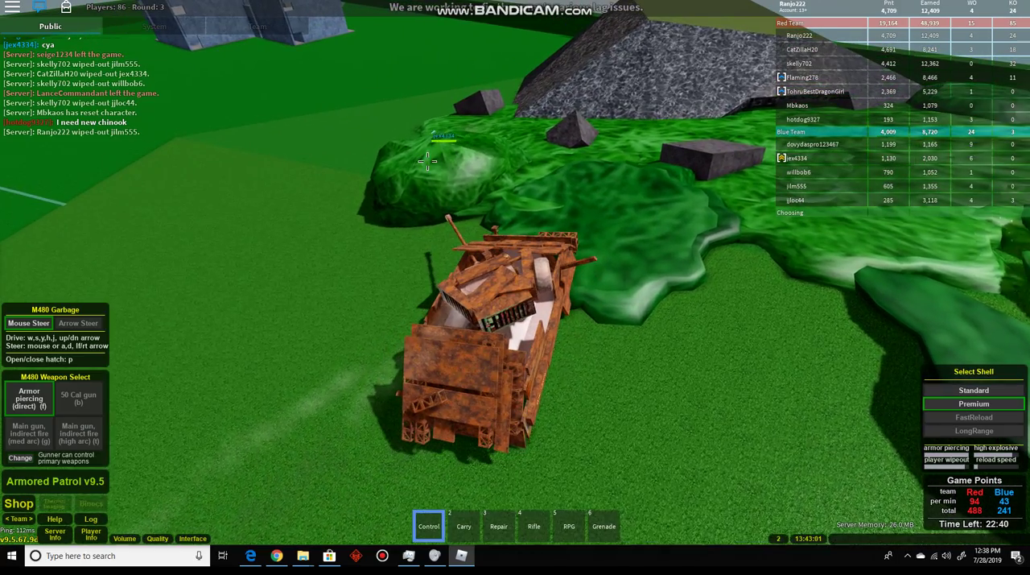
pyautogui.press('w')
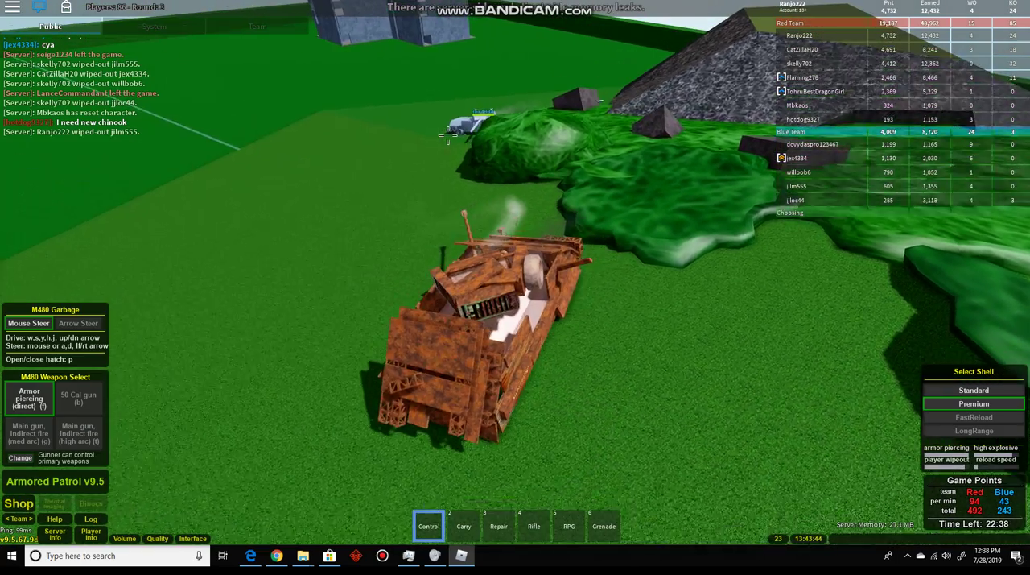
pyautogui.press('b')
pyautogui.press('w')
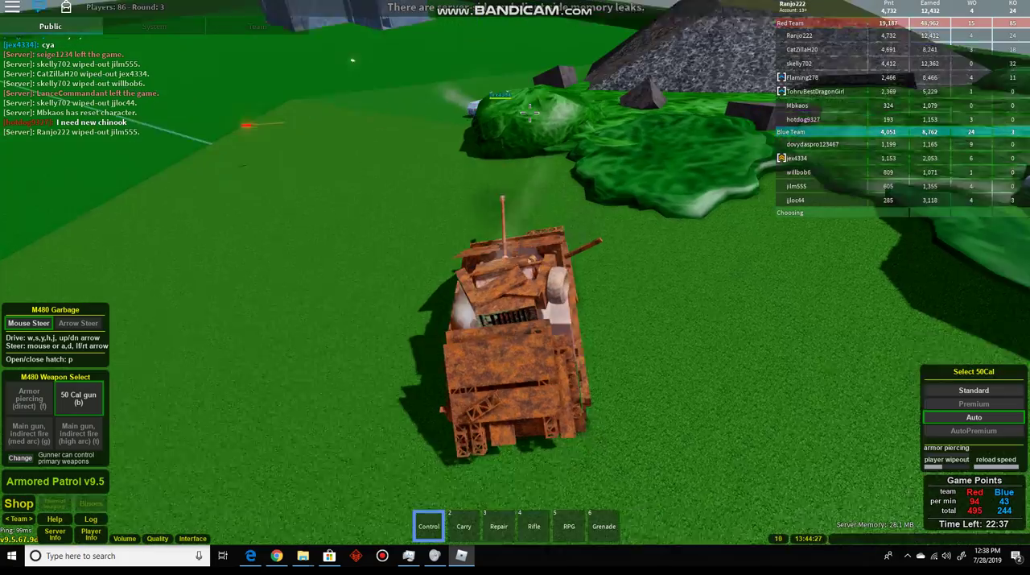
pyautogui.press('w')
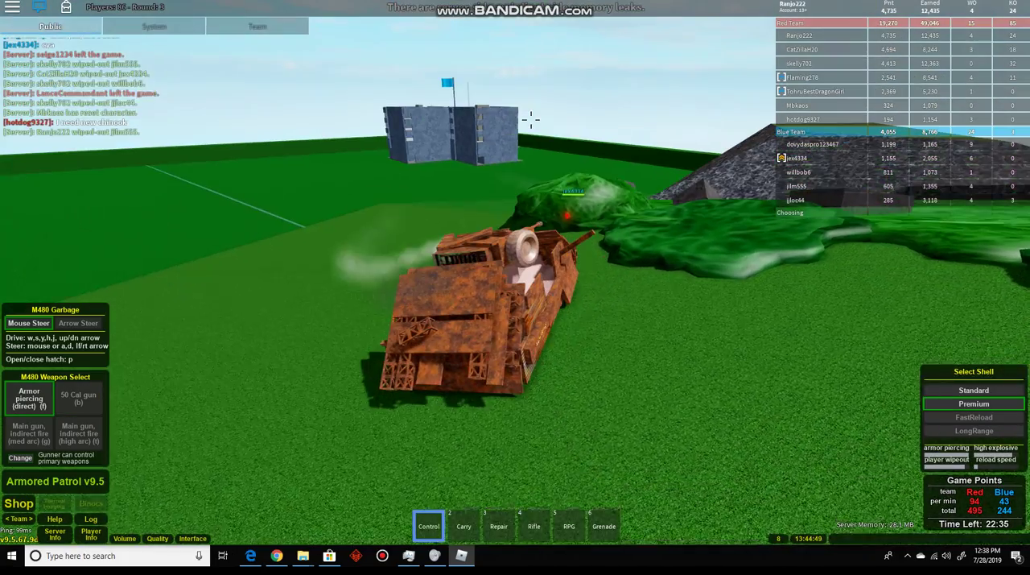
pyautogui.press('w')
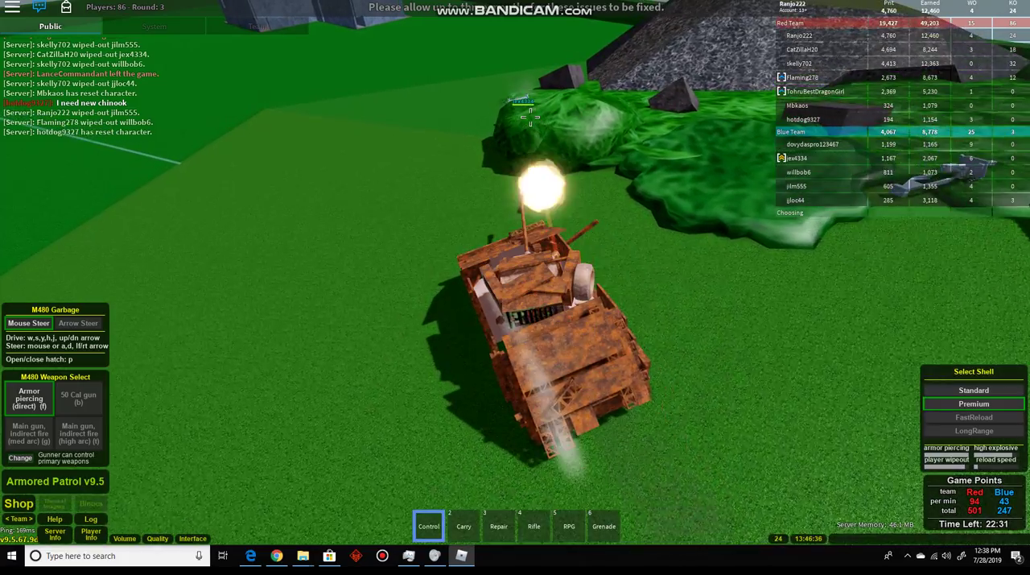
pyautogui.press('w')
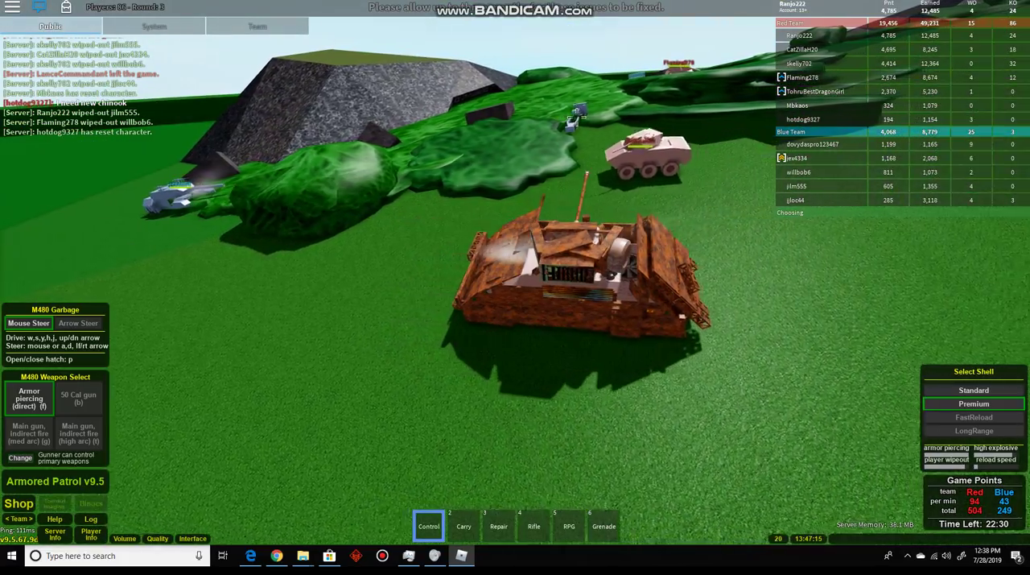
# Fire repeatedly at the enemy vehicles by the base, switching back to the armor-piercing gun
pyautogui.click(573, 119)
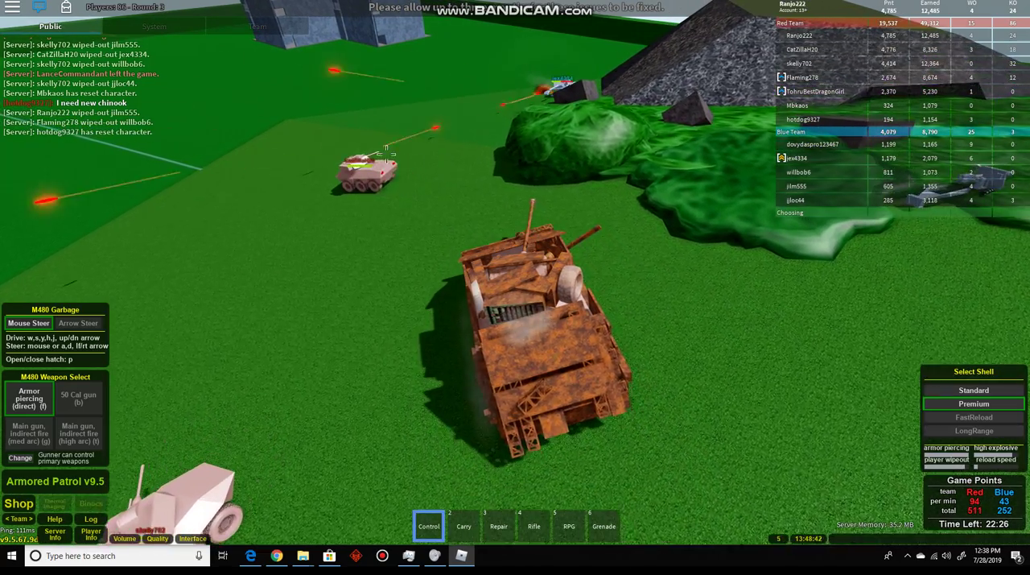
pyautogui.click(512, 107)
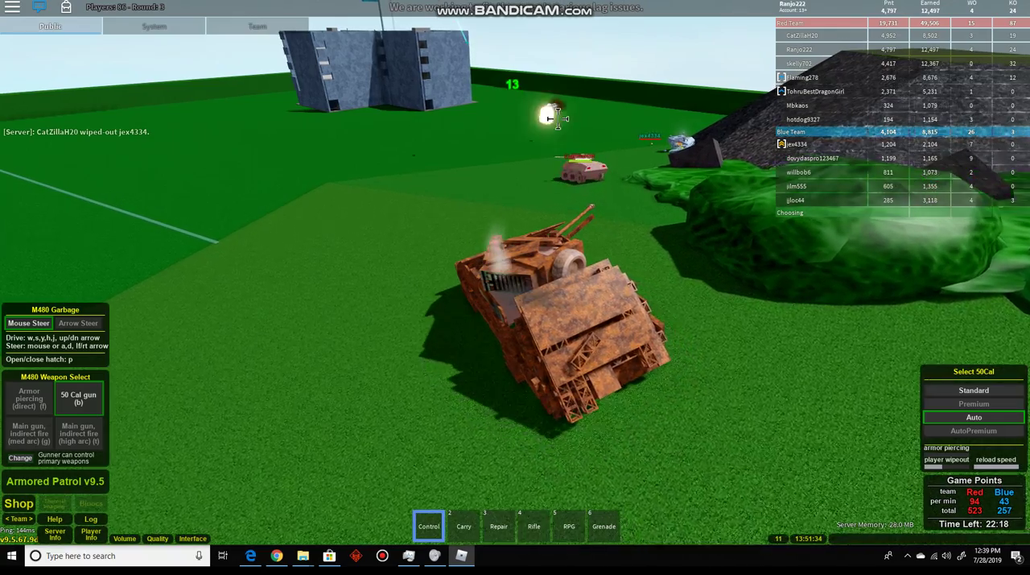
pyautogui.press('f')
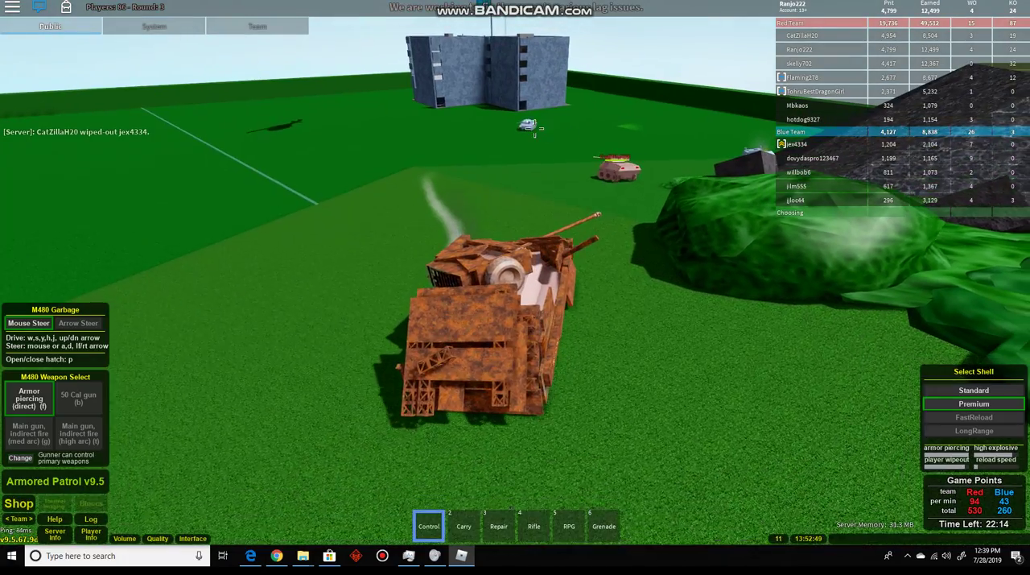
pyautogui.click(593, 123)
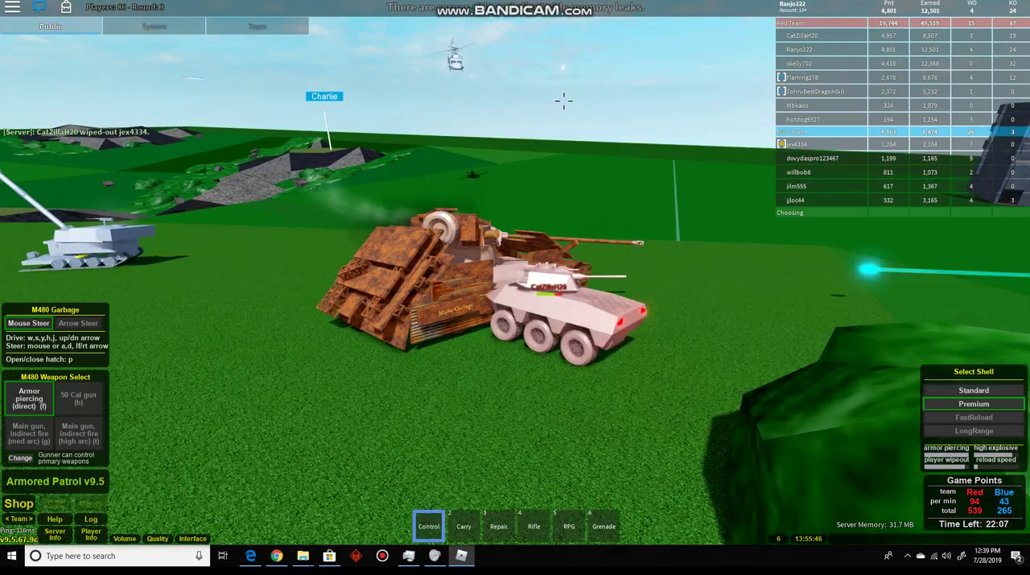
pyautogui.click(595, 98)
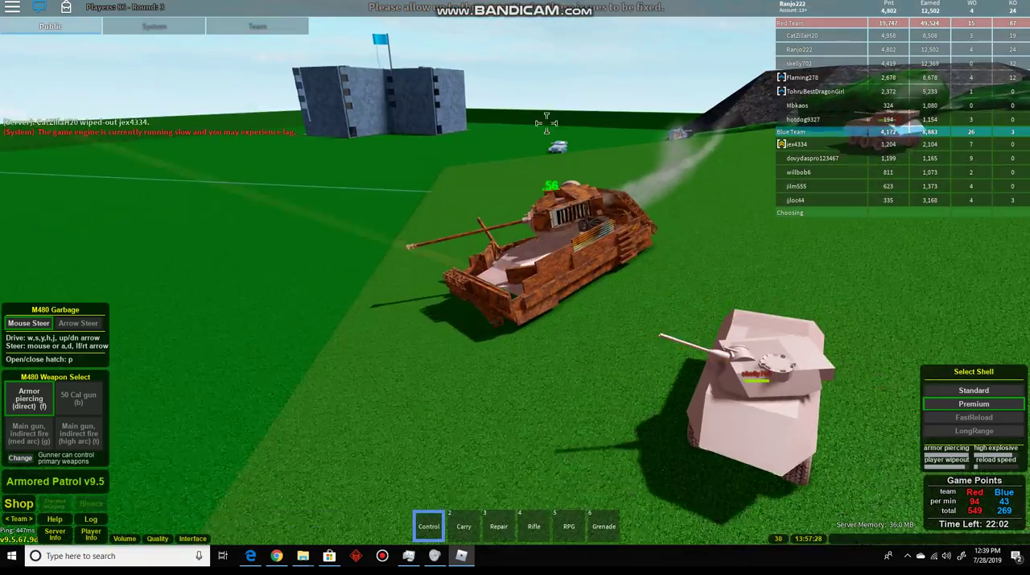
pyautogui.click(550, 126)
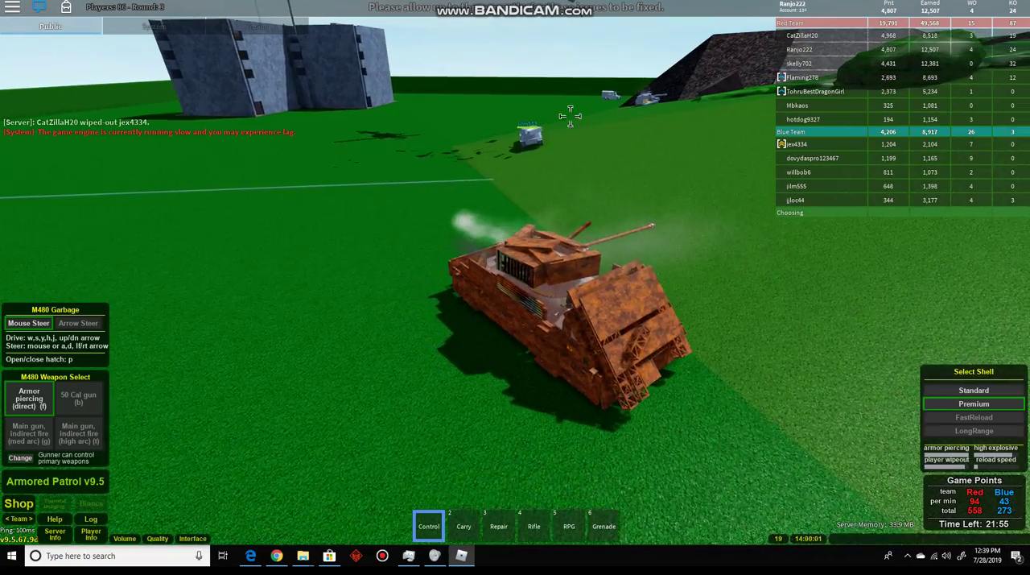
pyautogui.click(497, 92)
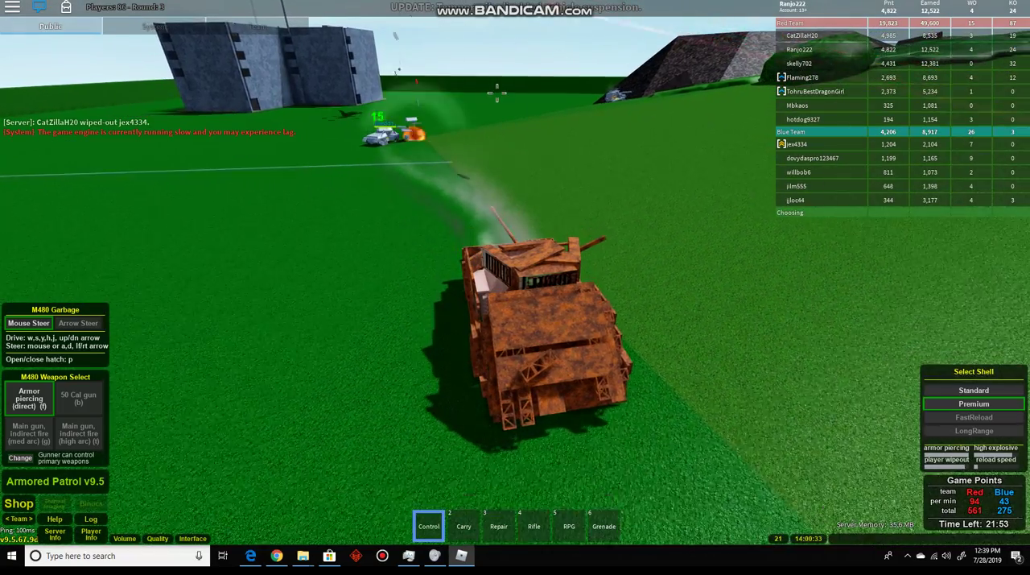
pyautogui.click(484, 93)
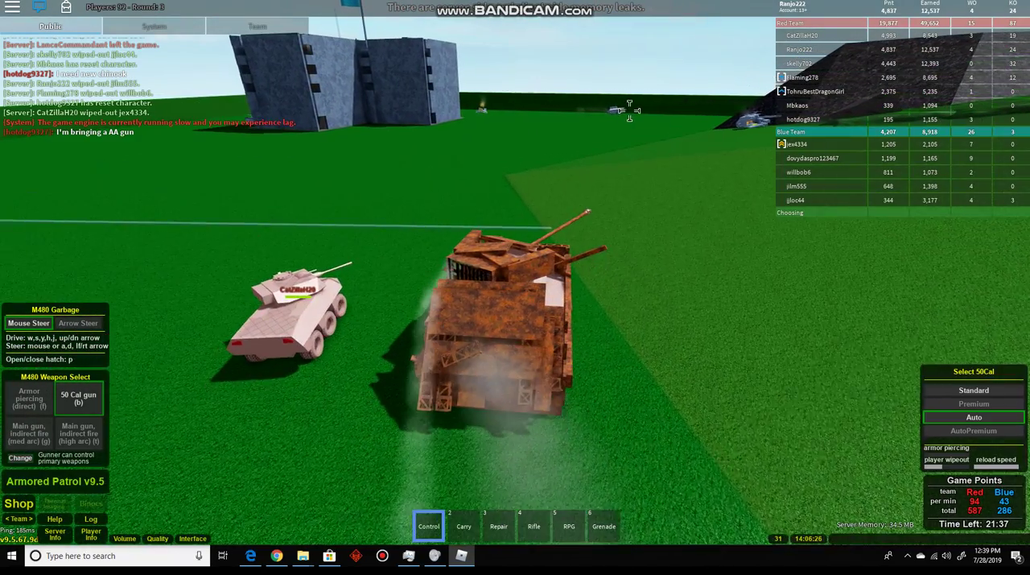
# Select armor piercing, aim toward the buildings, fire two shots, and drive forward
pyautogui.press('f')
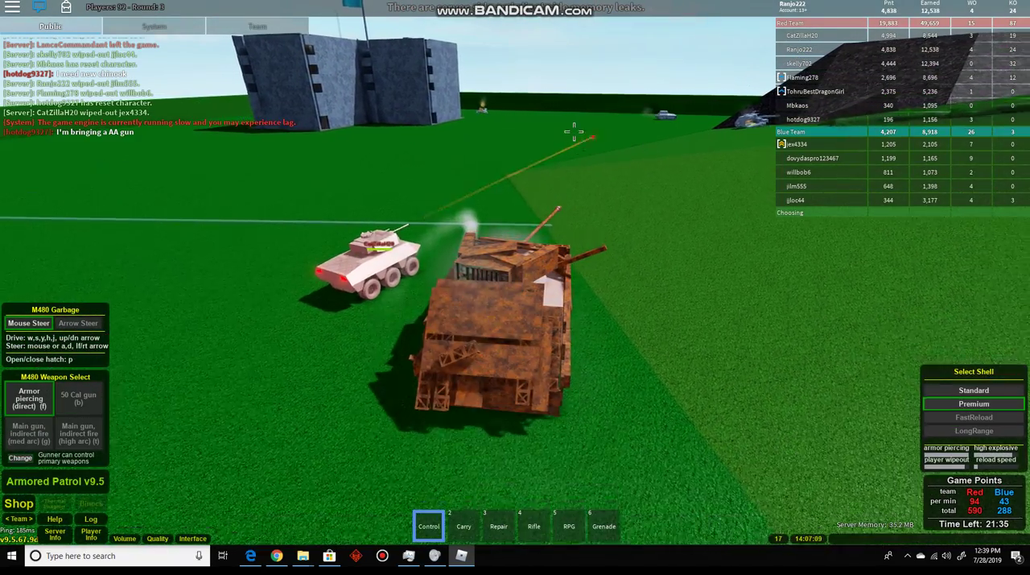
pyautogui.moveTo(654, 149)
pyautogui.mouseDown()
pyautogui.moveTo(537, 144)
pyautogui.moveTo(557, 140)
pyautogui.mouseUp()
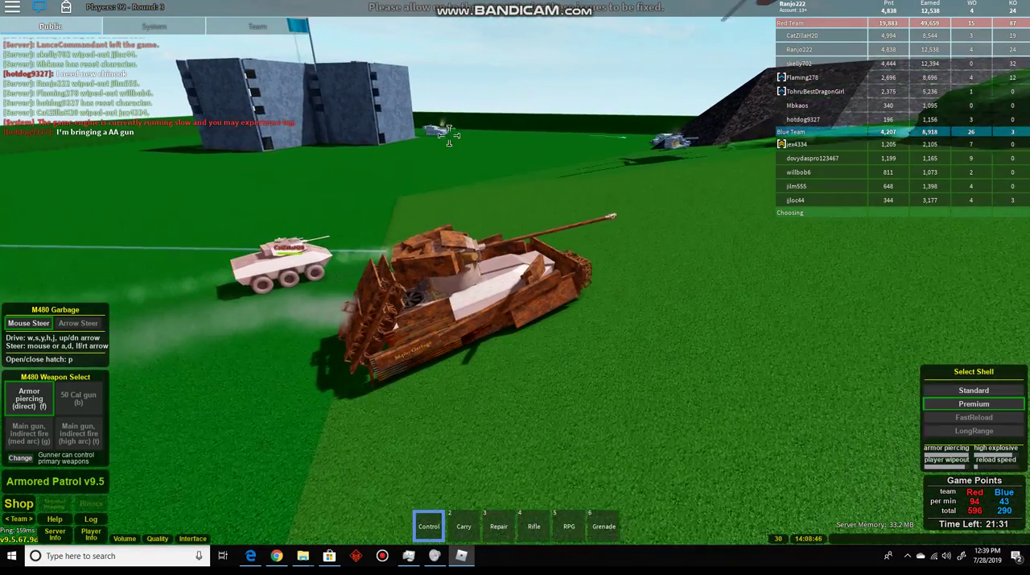
pyautogui.click(447, 135)
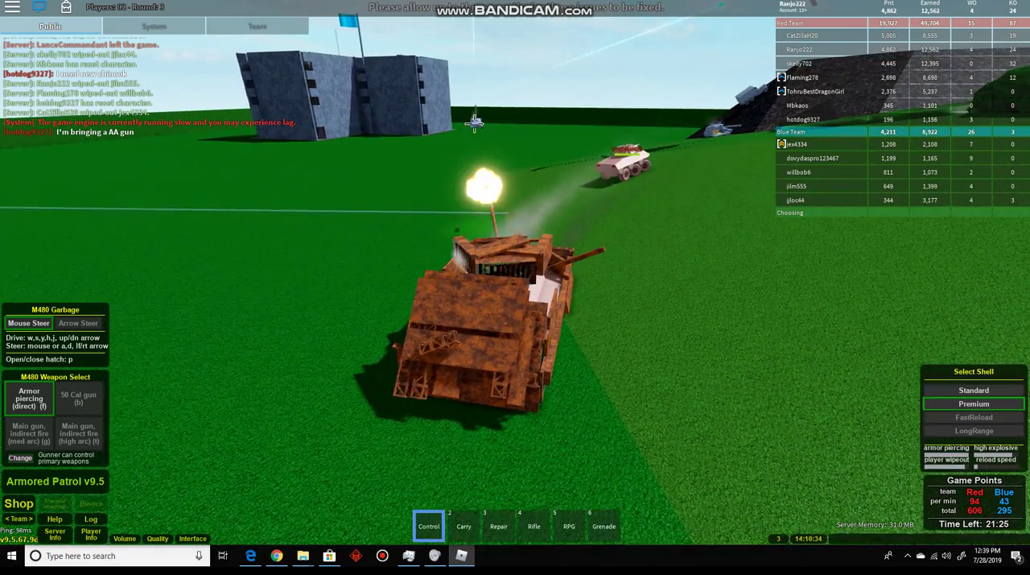
pyautogui.click(480, 144)
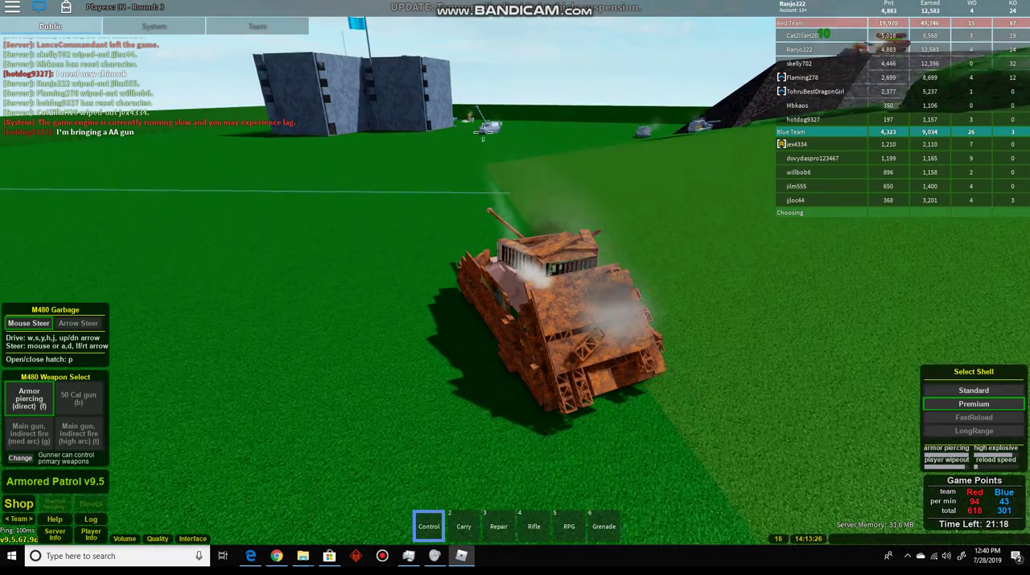
pyautogui.press('w')
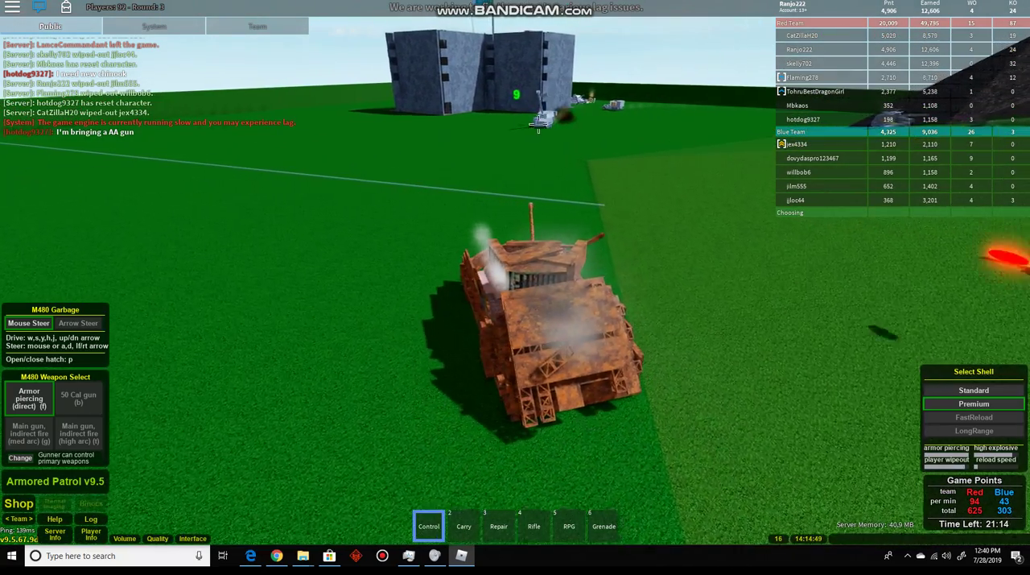
# Fire at the nearby enemy while swapping between the 50 Cal and armor-piercing guns
pyautogui.click(545, 133)
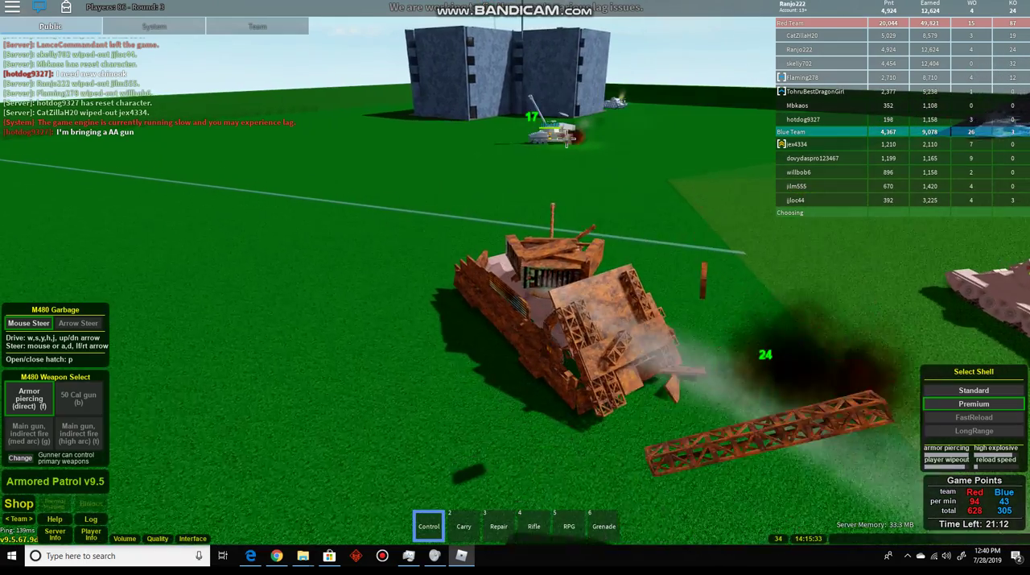
pyautogui.press('b')
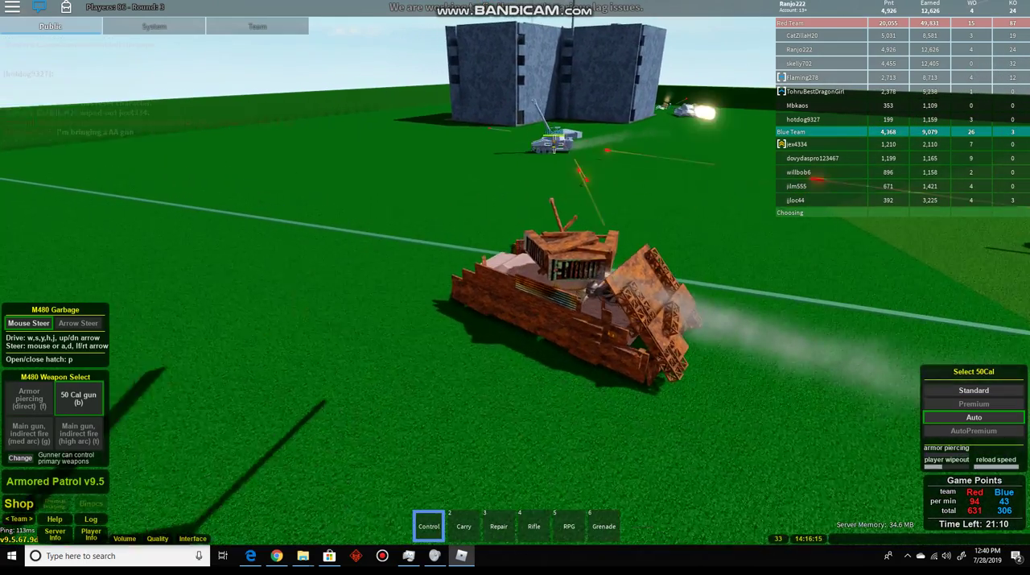
pyautogui.press('f')
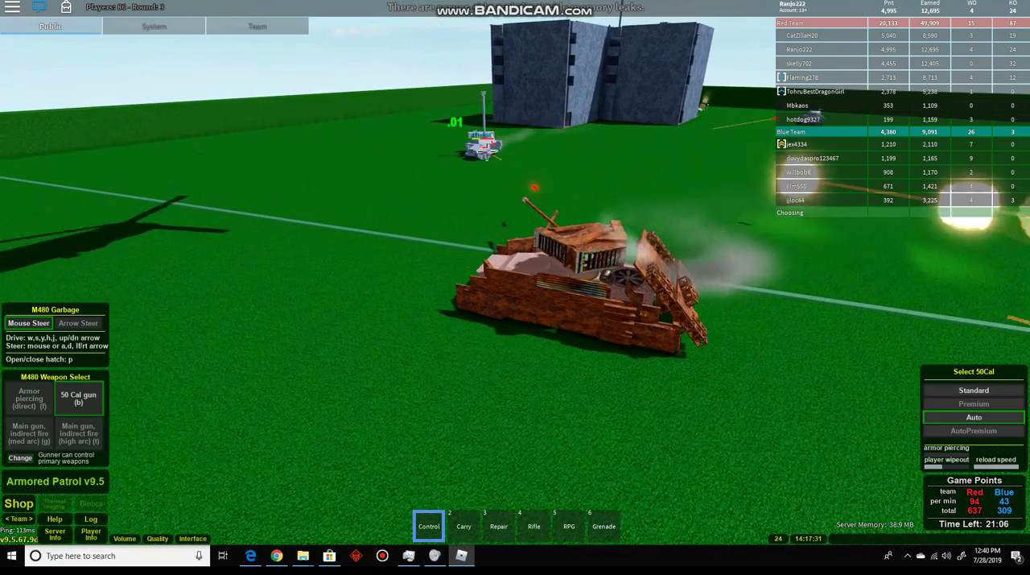
pyautogui.press('f')
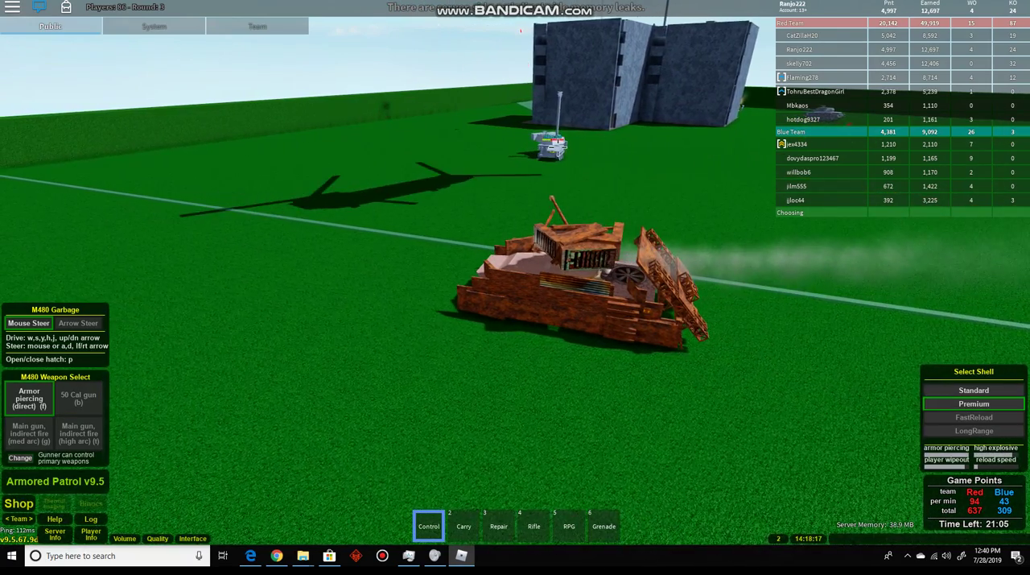
pyautogui.click(551, 145)
pyautogui.press('b')
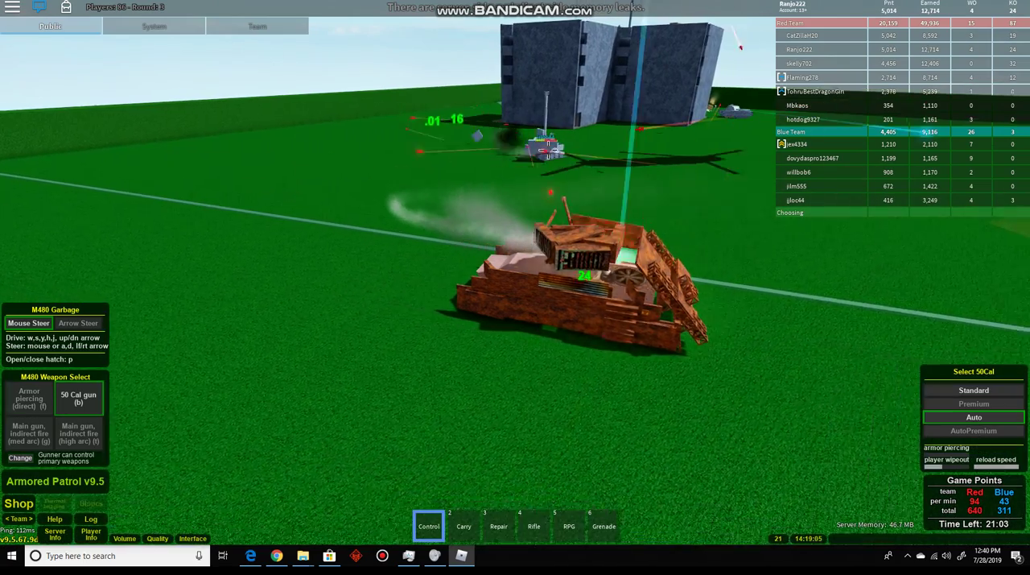
pyautogui.moveTo(551, 144); pyautogui.dragTo(515, 120)
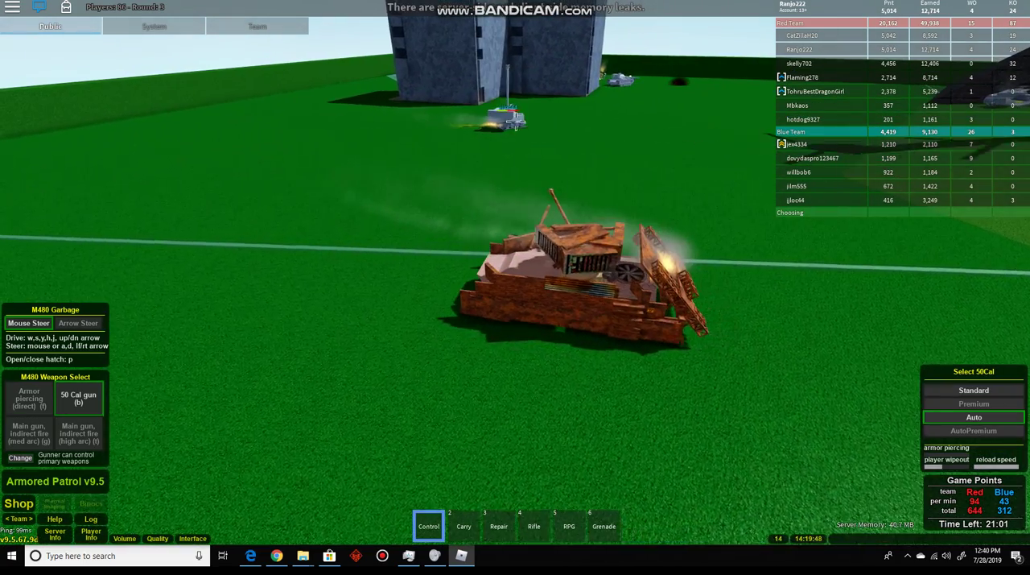
# Shoot the enemy tank near the grey building, then keep alternating armor-piercing and 50 Cal guns
pyautogui.click(515, 120)
pyautogui.press('f')
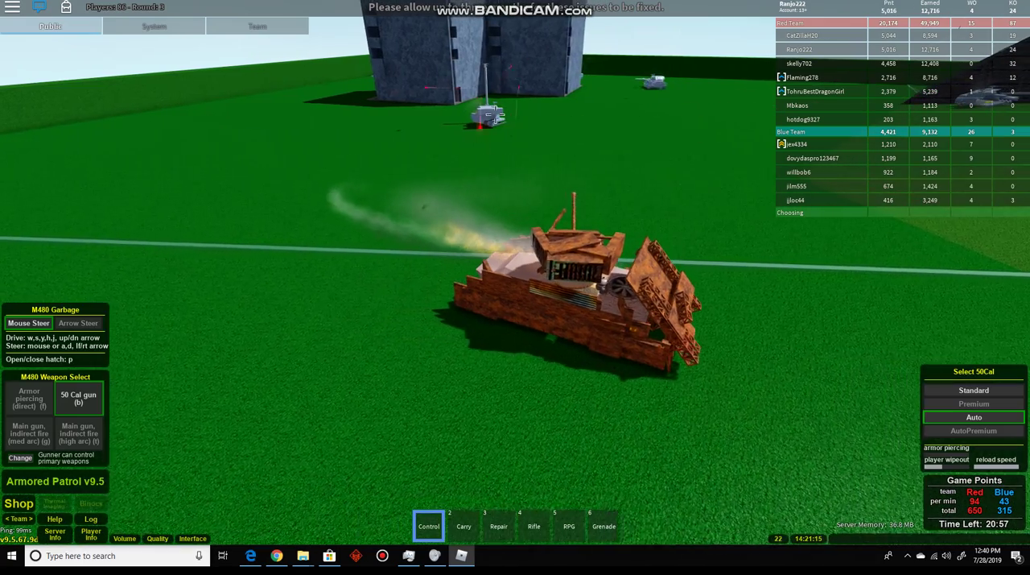
pyautogui.press('f')
pyautogui.press('b')
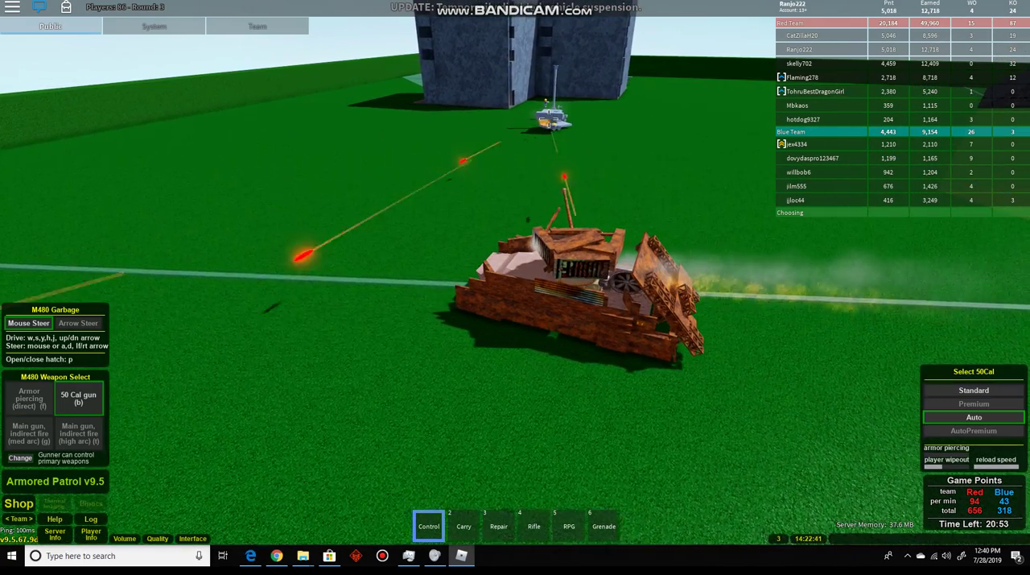
pyautogui.press('f')
pyautogui.press('b')
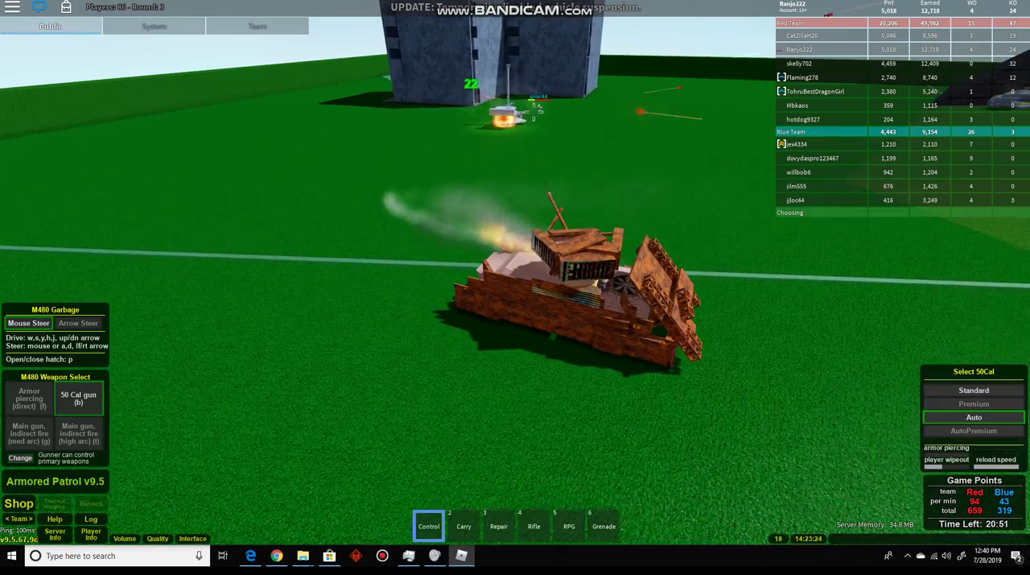
pyautogui.moveTo(567, 118); pyautogui.dragTo(510, 137)
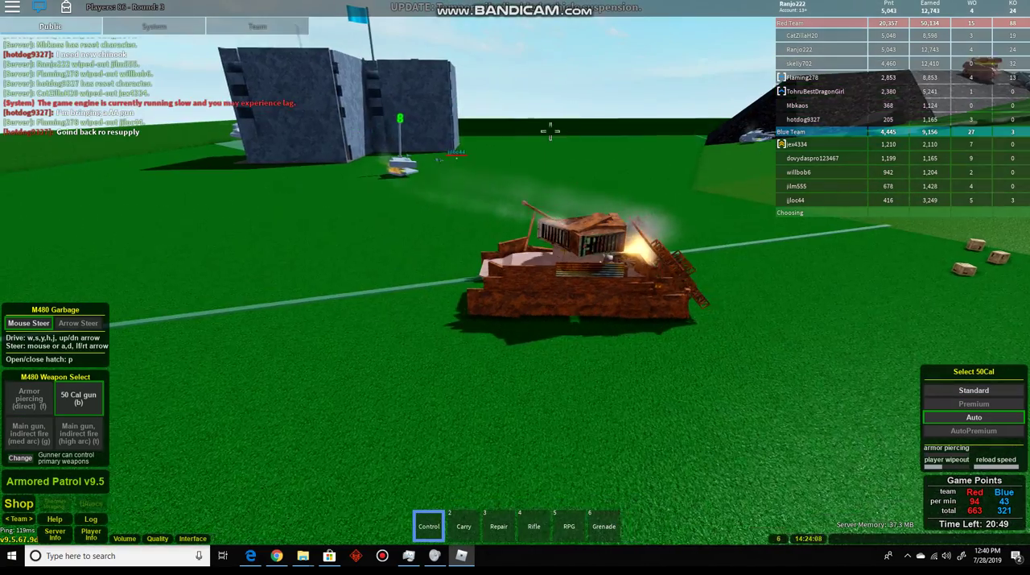
# Drive from the building onto the green hillside, selecting the armor-piercing gun on the way
pyautogui.press('w')
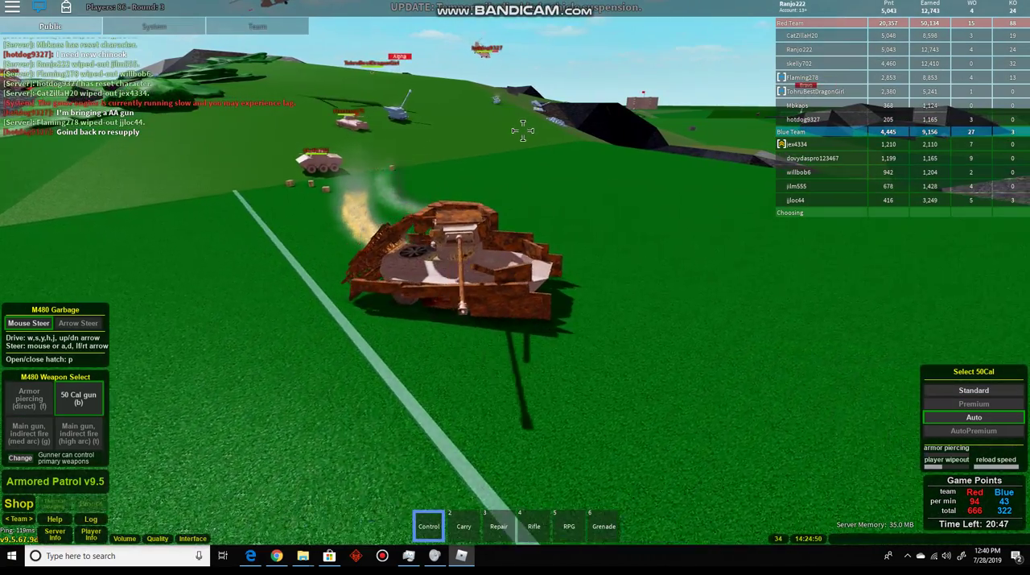
pyautogui.press('w')
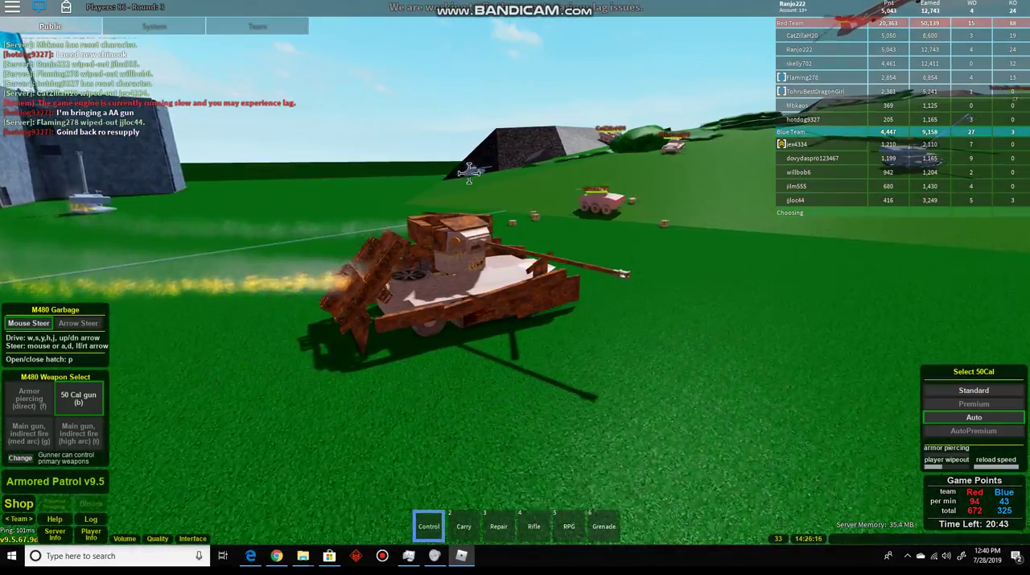
pyautogui.press('f')
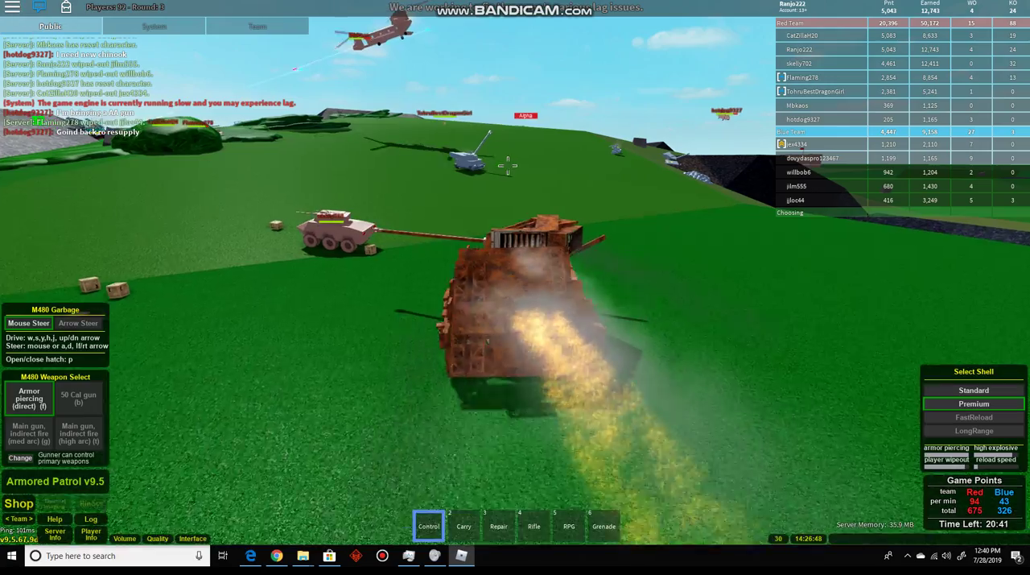
pyautogui.press('w')
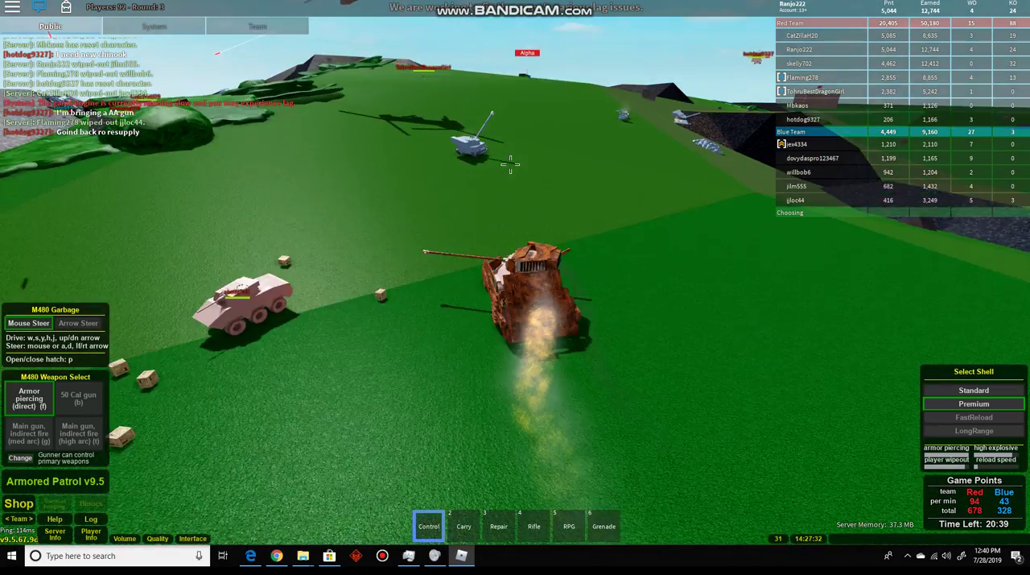
pyautogui.press('w')
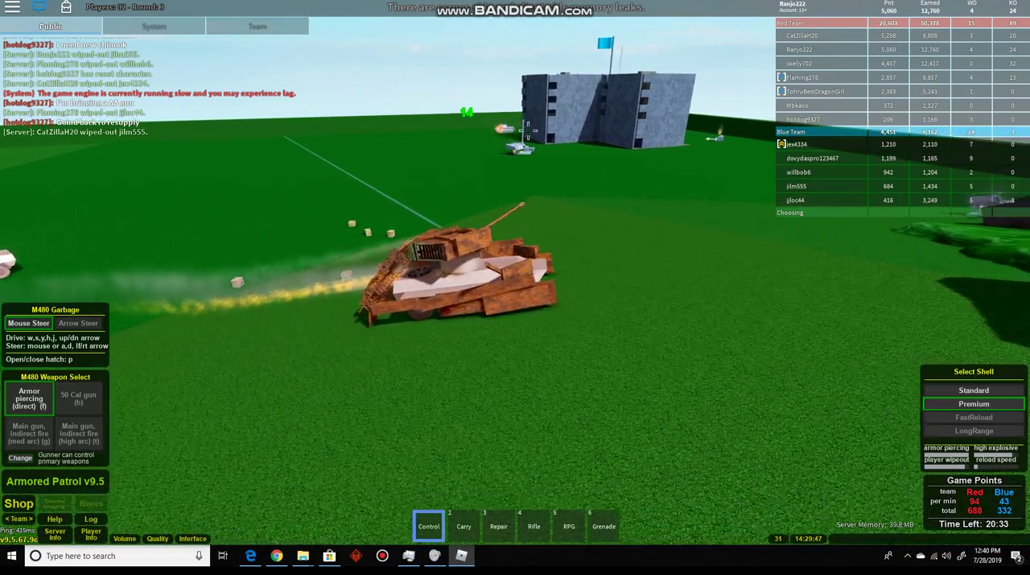
pyautogui.press('w')
pyautogui.press('w')
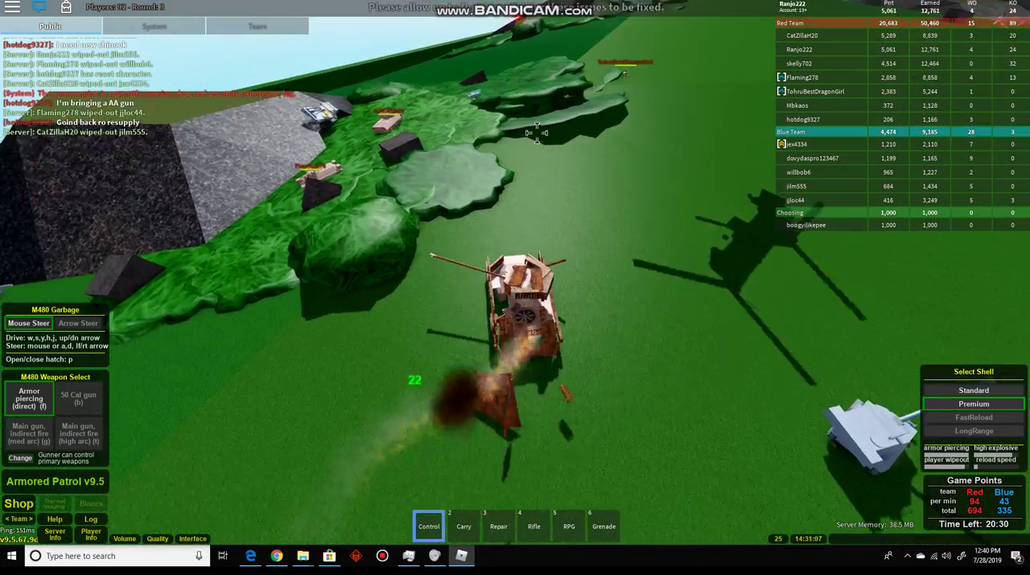
# Send the chat message 'ima repair' and equip the Repair tool from slot 3
pyautogui.press('/')
pyautogui.write('ima repair')
pyautogui.press('Return')
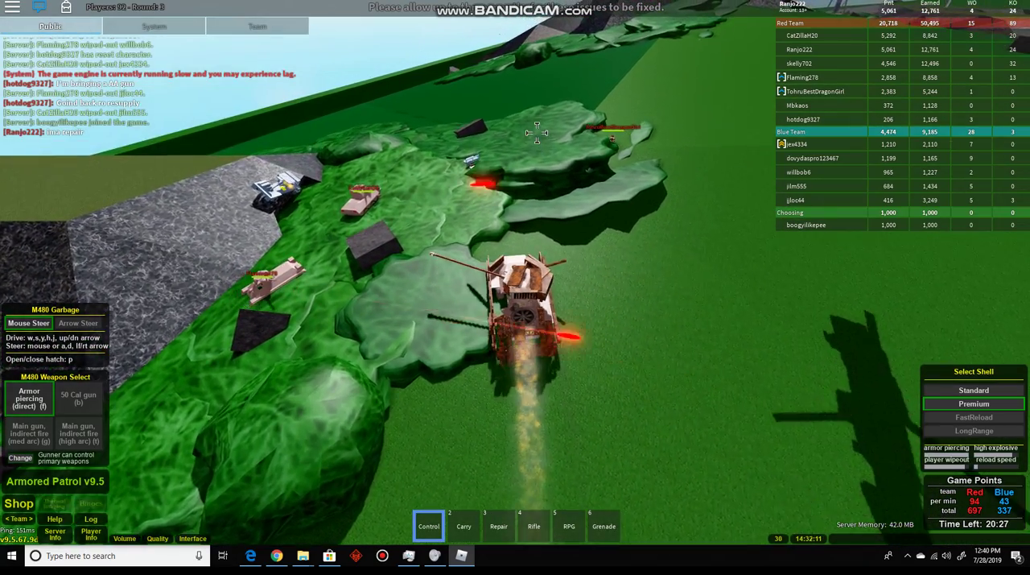
pyautogui.press('w')
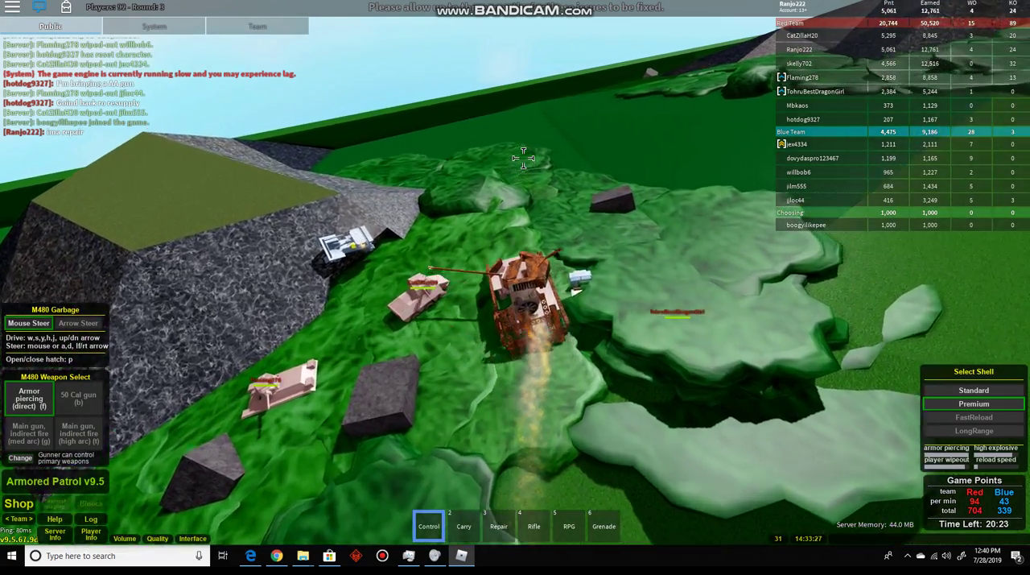
pyautogui.scroll(3, 523, 158)
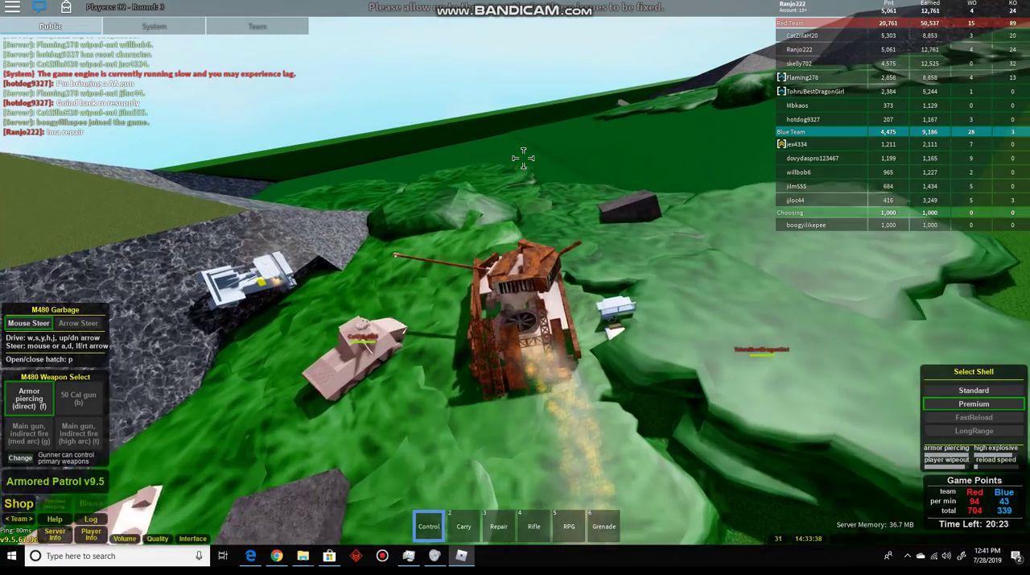
pyautogui.press('3')
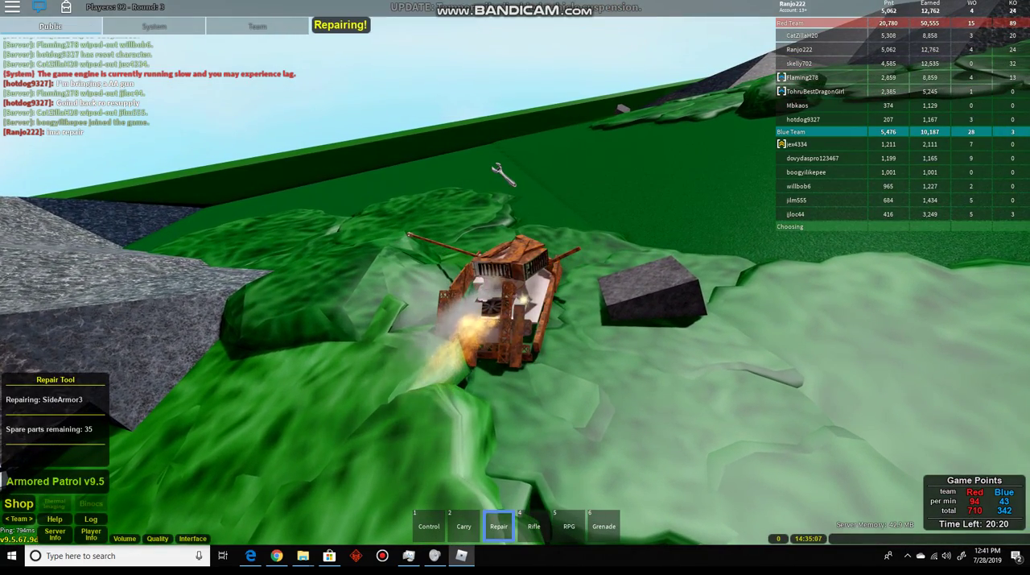
pyautogui.scroll(-3, 492, 138)
pyautogui.scroll(3, 515, 140)
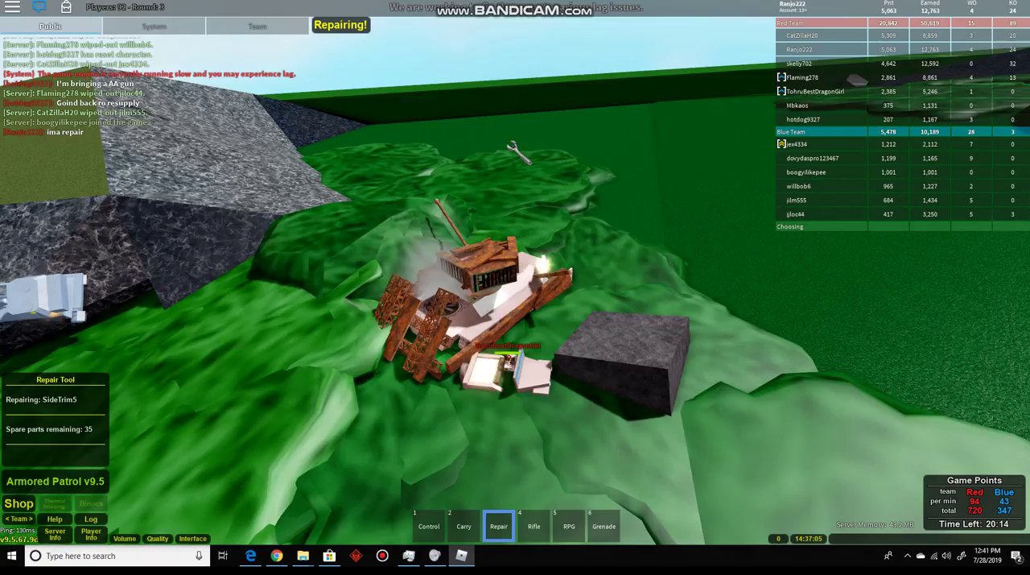
# Repair the tank's damaged parts from all sides until repair finishes with 28 spare parts
pyautogui.moveTo(515, 149); pyautogui.dragTo(495, 149)
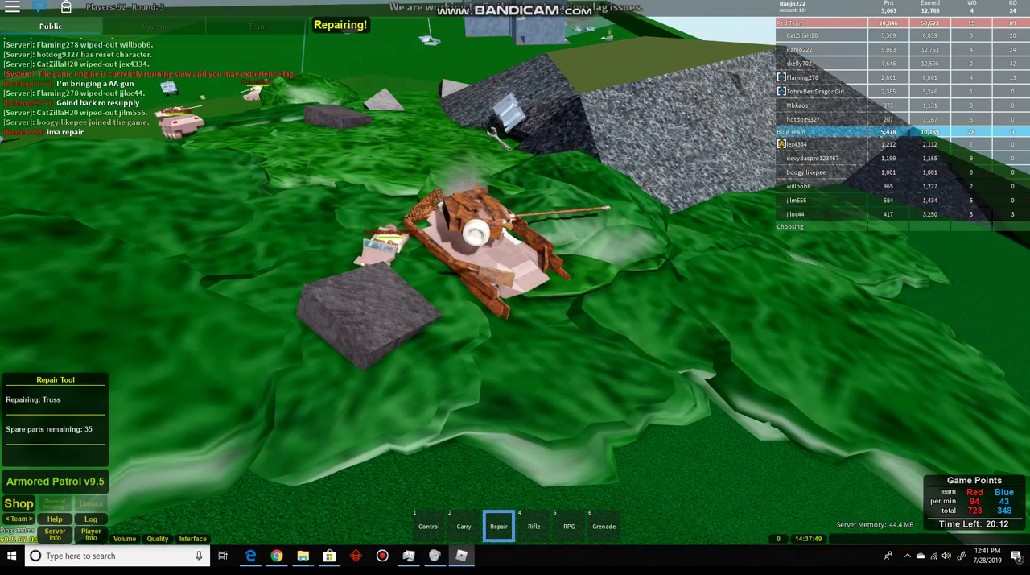
pyautogui.scroll(-5, 515, 282)
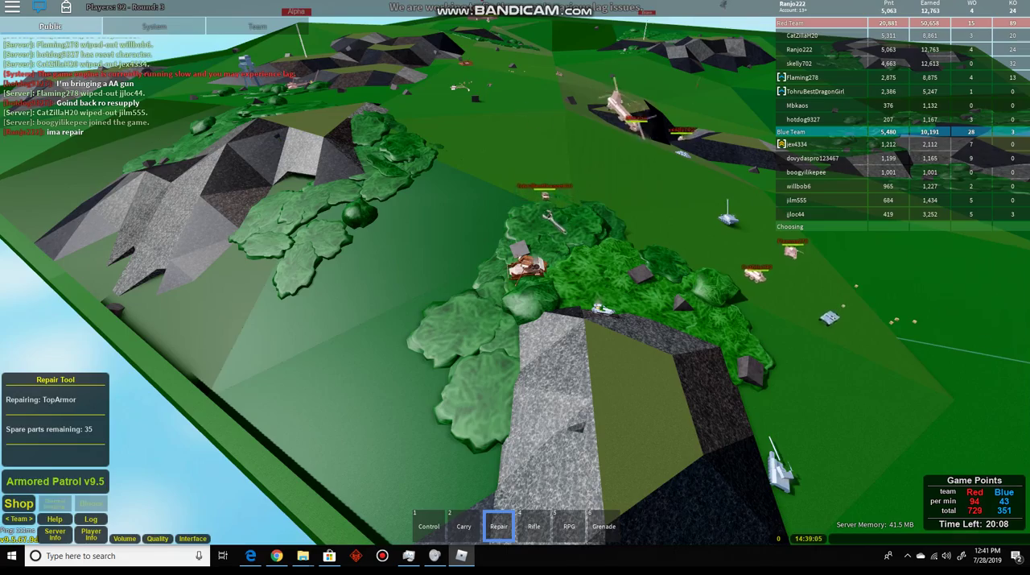
pyautogui.scroll(5, 515, 281)
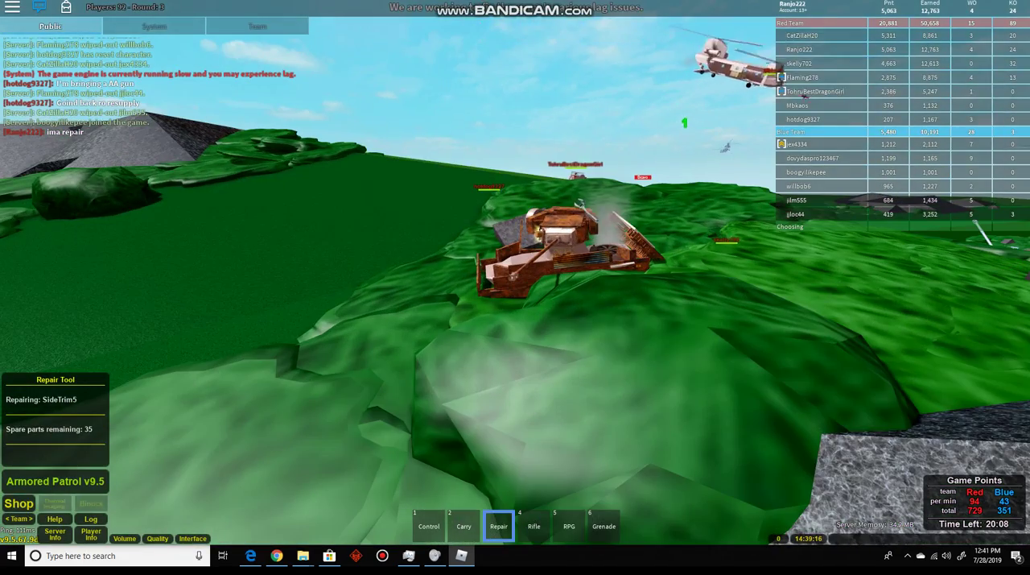
pyautogui.moveTo(564, 242); pyautogui.dragTo(483, 201)
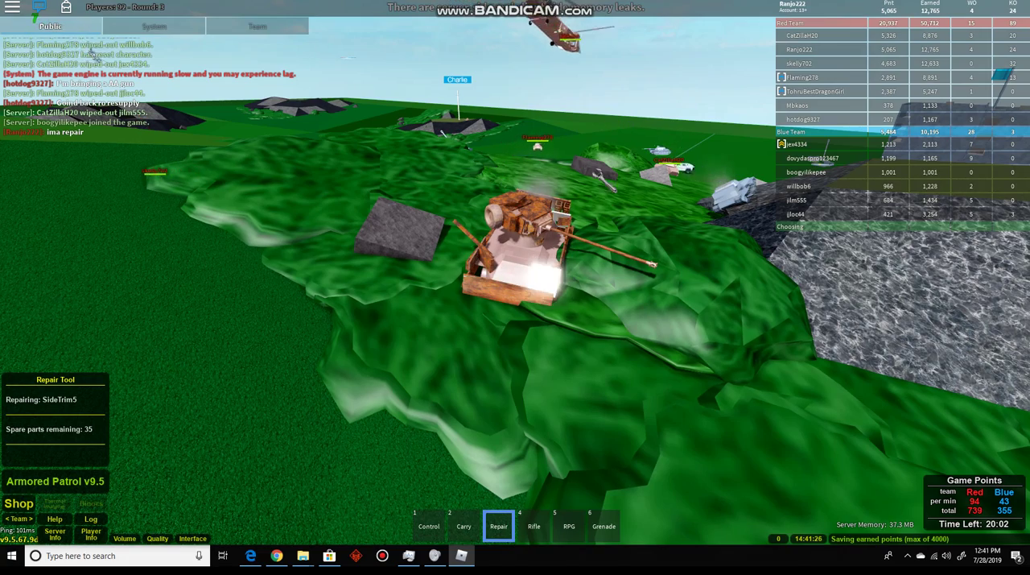
pyautogui.scroll(8, 547, 128)
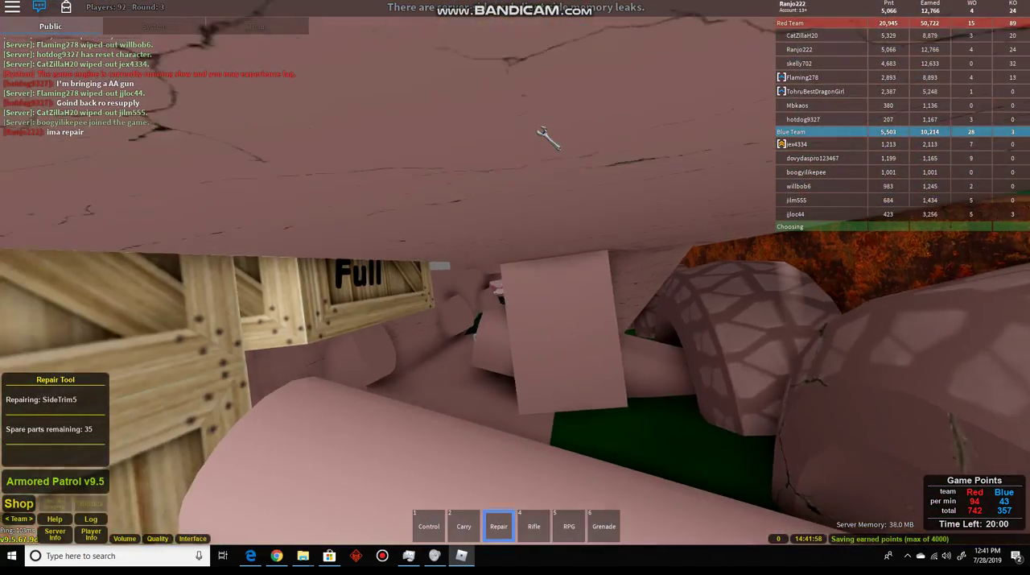
pyautogui.scroll(-8, 438, 171)
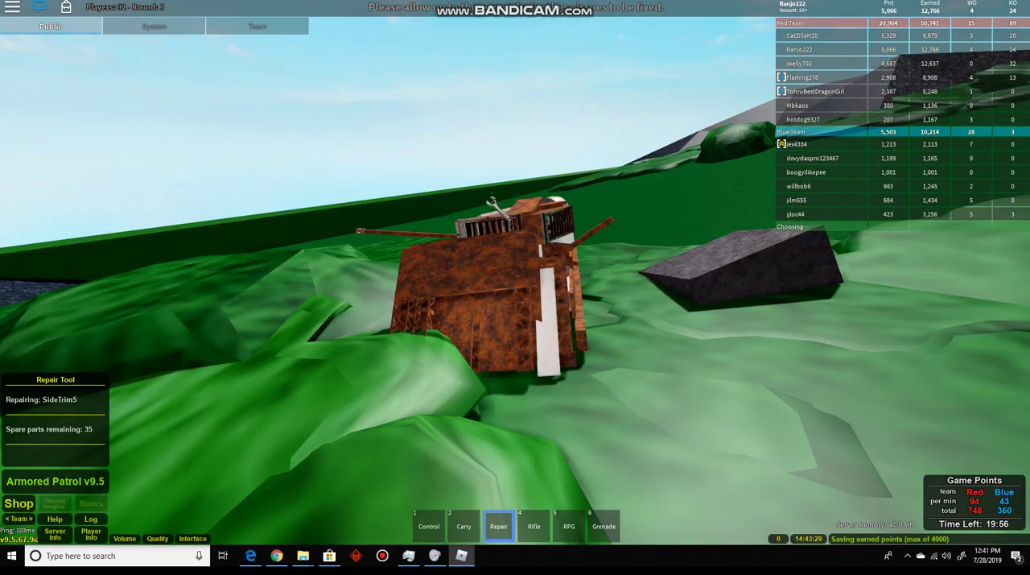
pyautogui.rightClick(573, 154)
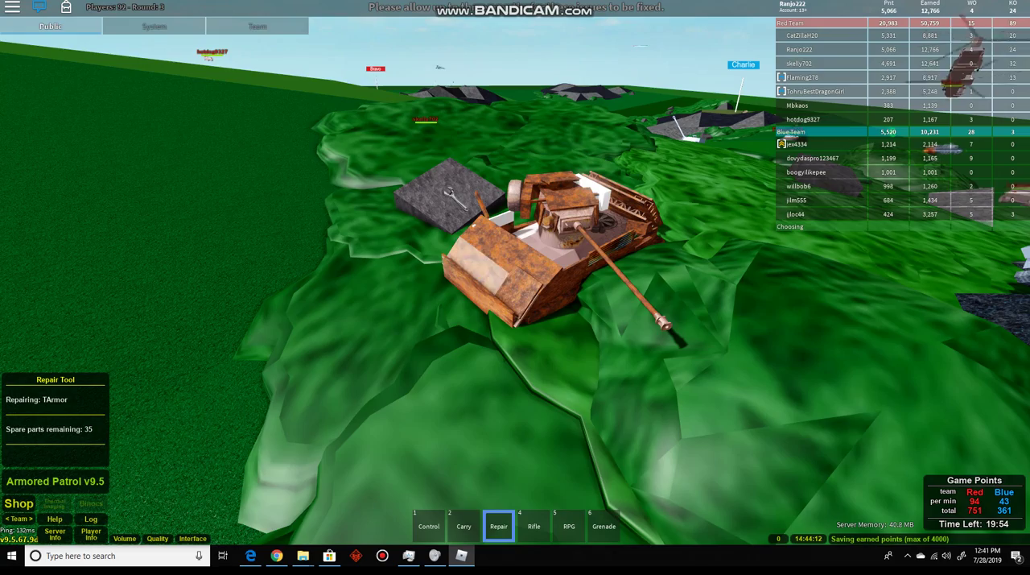
pyautogui.moveTo(564, 242); pyautogui.dragTo(403, 242)
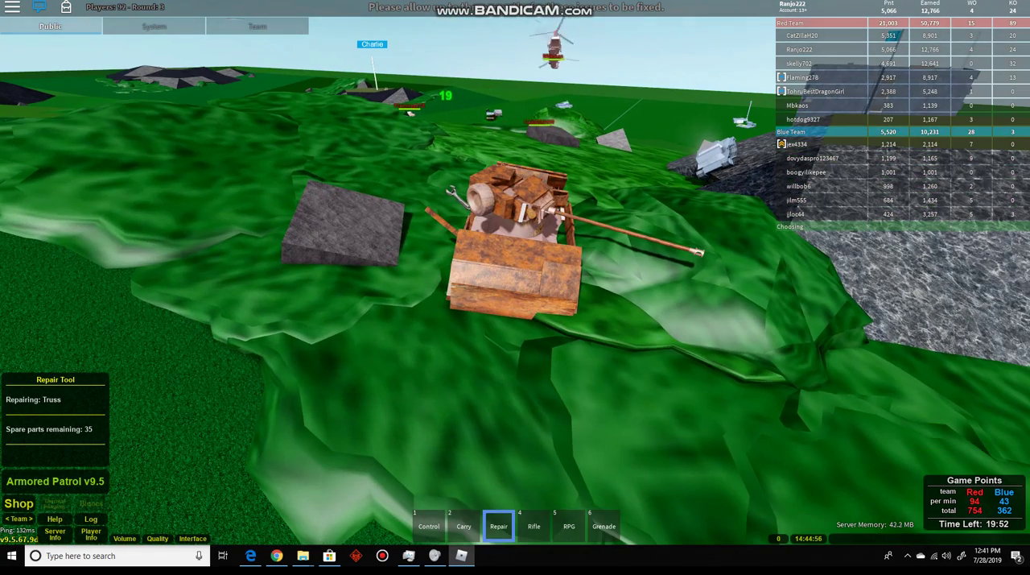
pyautogui.scroll(-5, 515, 242)
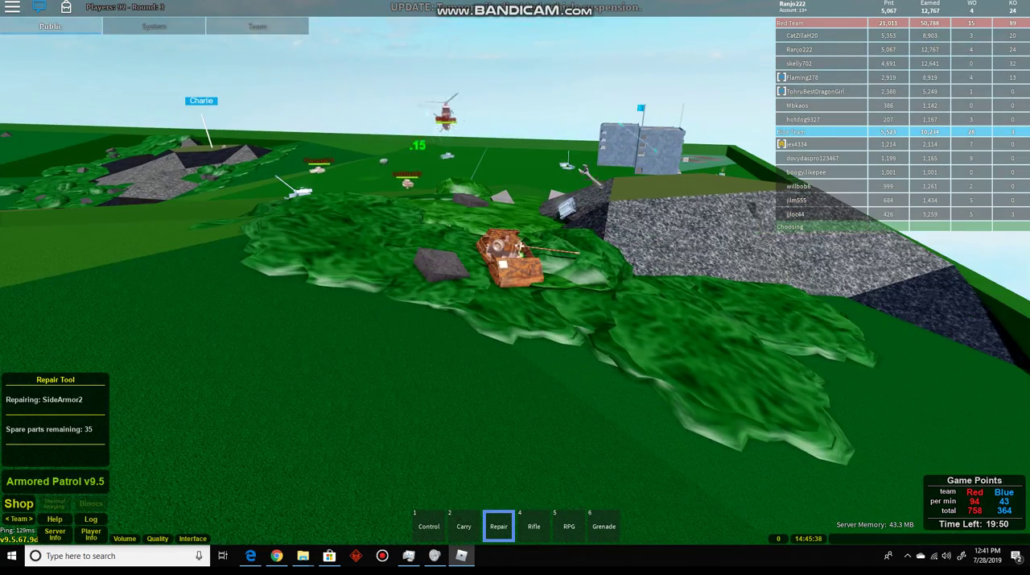
pyautogui.moveTo(564, 241); pyautogui.dragTo(515, 306)
pyautogui.moveTo(564, 242); pyautogui.dragTo(515, 306)
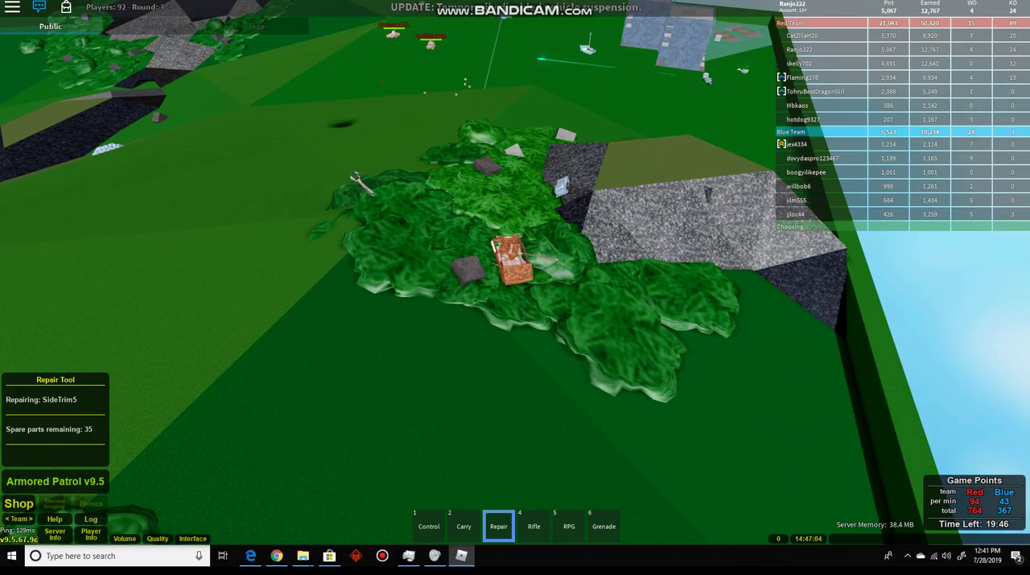
pyautogui.scroll(5, 358, 178)
pyautogui.scroll(5, 358, 178)
pyautogui.moveTo(515, 241); pyautogui.dragTo(450, 258)
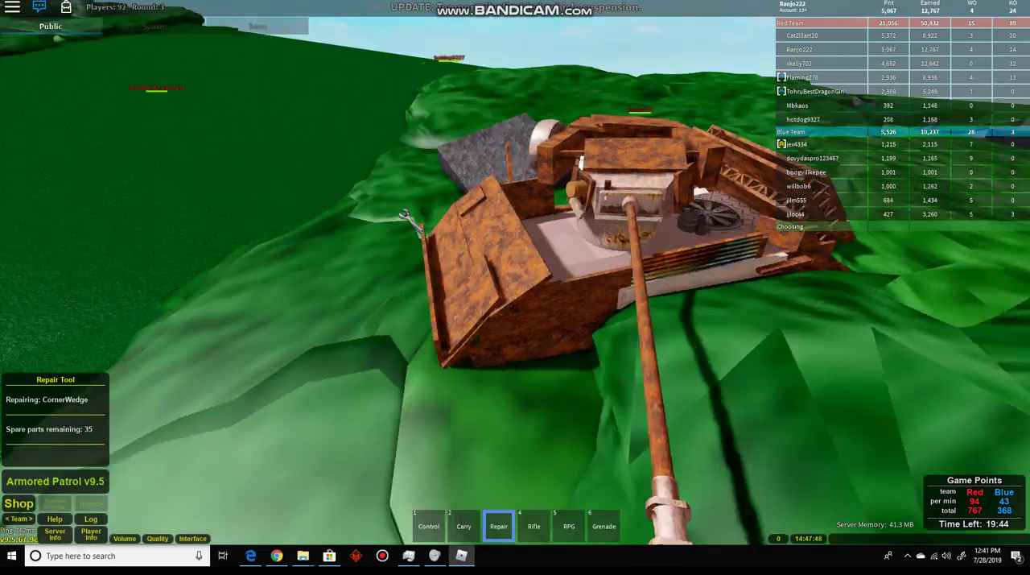
pyautogui.scroll(-5, 409, 219)
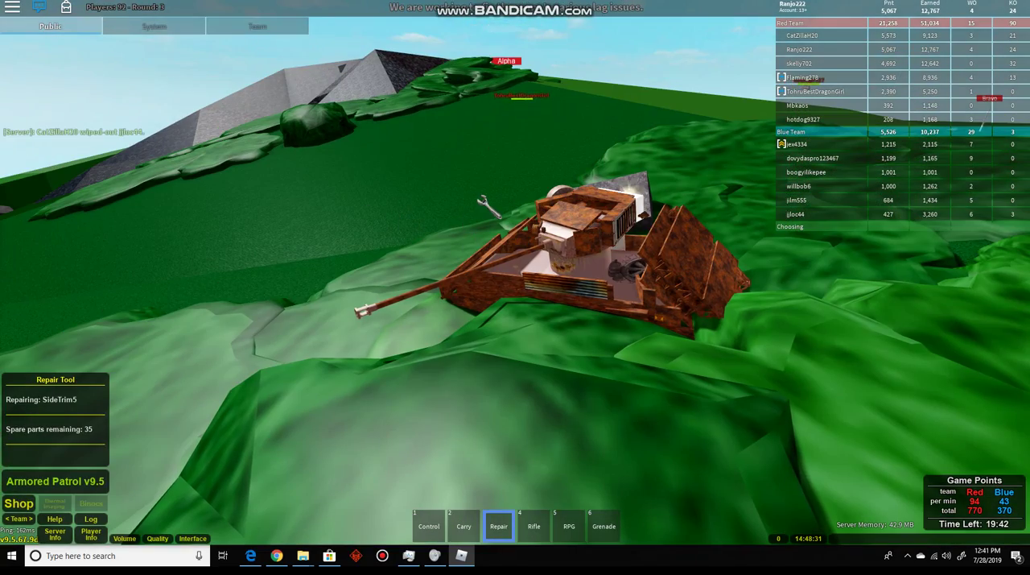
pyautogui.scroll(5, 487, 205)
pyautogui.scroll(5, 486, 206)
pyautogui.scroll(5, 487, 205)
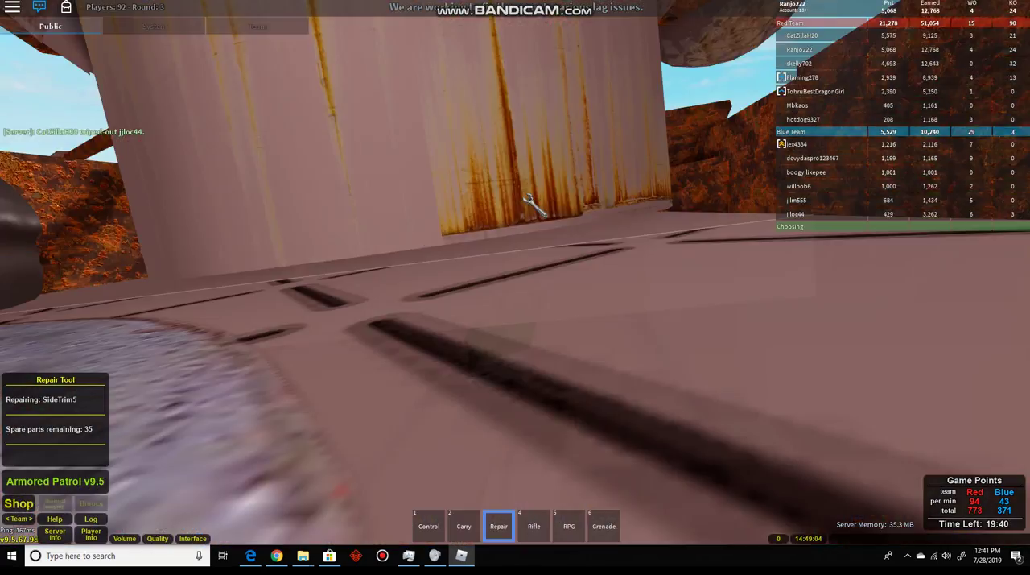
pyautogui.moveTo(531, 206); pyautogui.dragTo(528, 242)
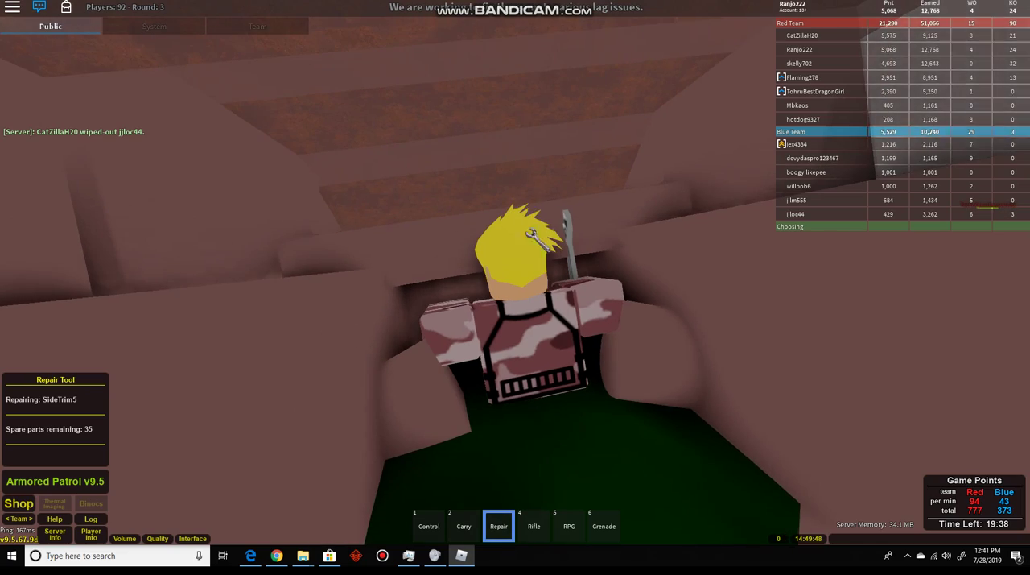
pyautogui.scroll(-5, 531, 235)
pyautogui.scroll(-5, 531, 235)
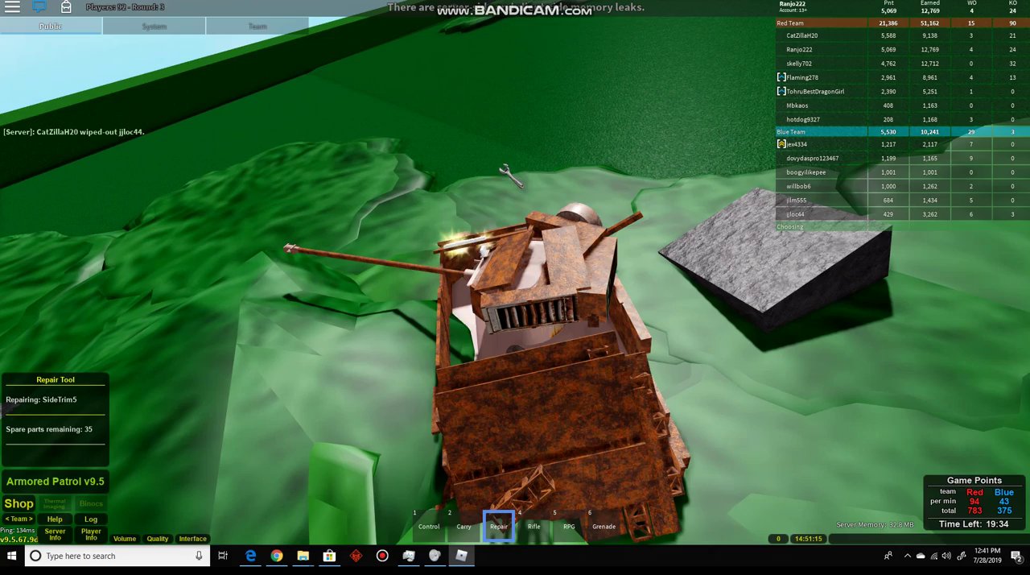
pyautogui.scroll(-5, 479, 217)
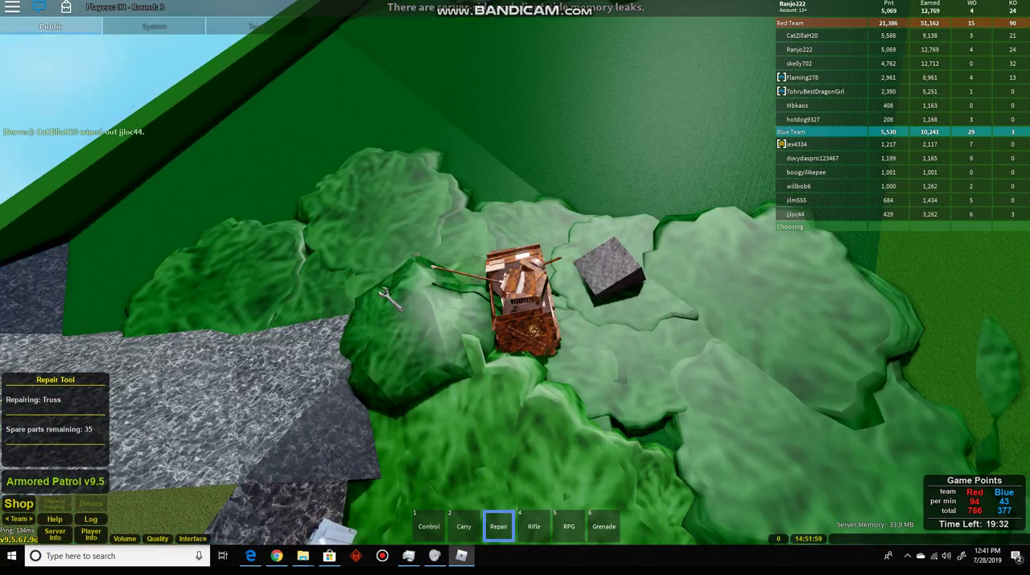
pyautogui.scroll(-5, 479, 218)
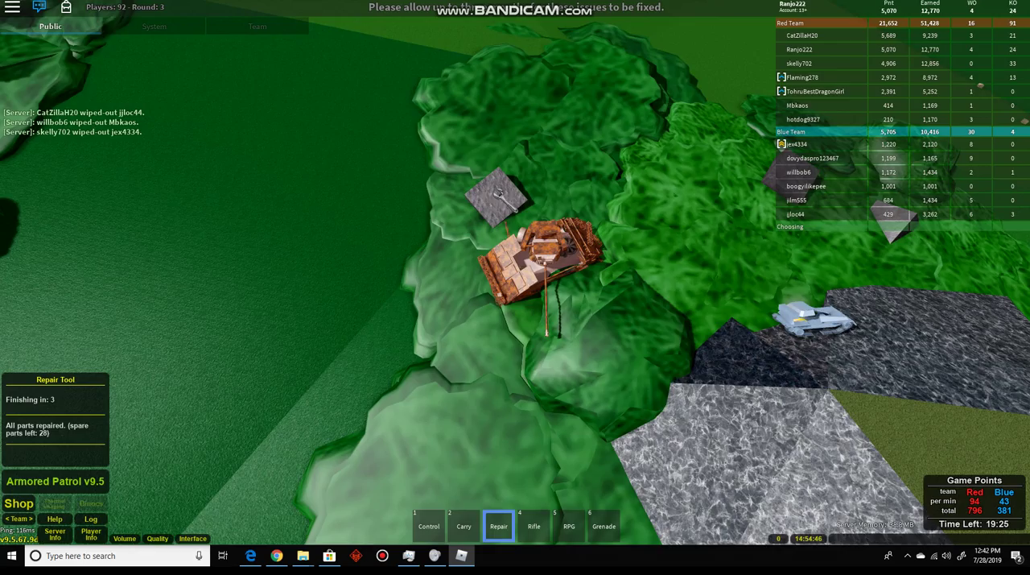
pyautogui.scroll(5, 467, 352)
pyautogui.scroll(5, 467, 352)
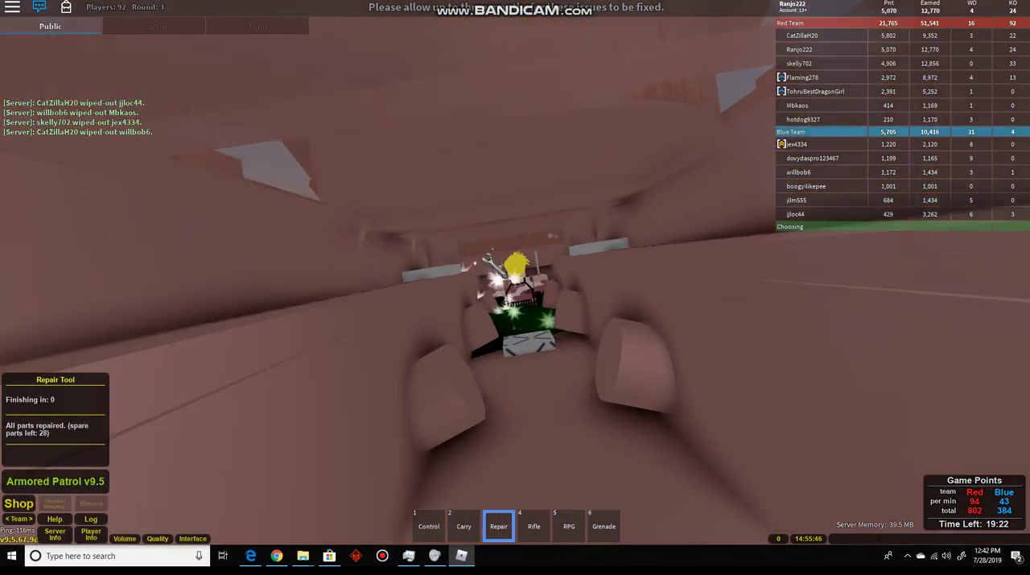
pyautogui.moveTo(515, 290); pyautogui.dragTo(489, 262)
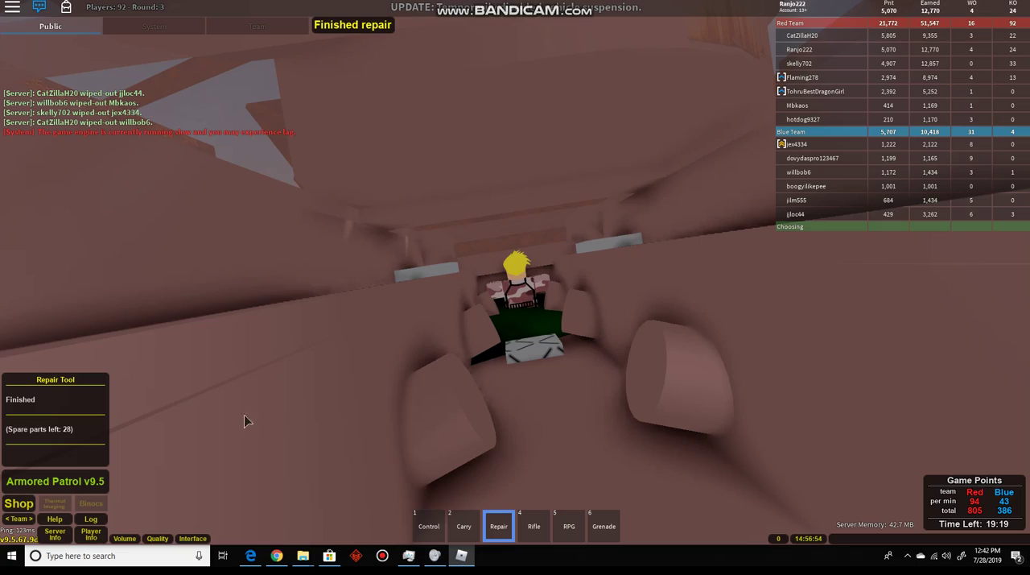
# Retake control of the repaired tank, drive forward under an exterior camera, and fire the gun
pyautogui.press('1')
pyautogui.scroll(-5, 488, 208)
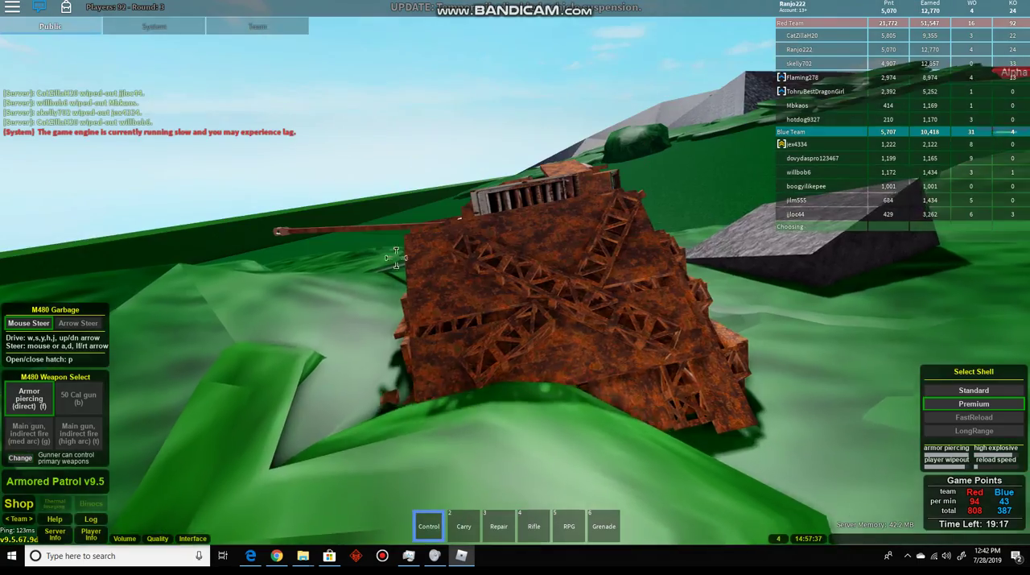
pyautogui.moveTo(487, 207)
pyautogui.mouseDown()
pyautogui.moveTo(517, 142)
pyautogui.moveTo(494, 149)
pyautogui.moveTo(538, 85)
pyautogui.moveTo(584, 108)
pyautogui.moveTo(521, 97)
pyautogui.moveTo(522, 106)
pyautogui.mouseUp()
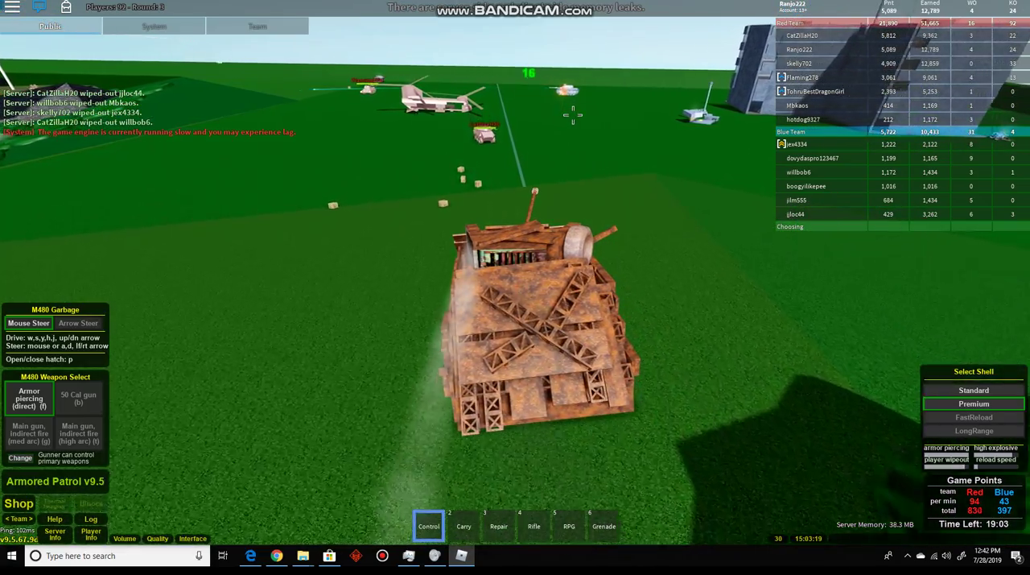
pyautogui.moveTo(517, 107)
pyautogui.mouseDown()
pyautogui.moveTo(499, 90)
pyautogui.moveTo(543, 98)
pyautogui.mouseUp()
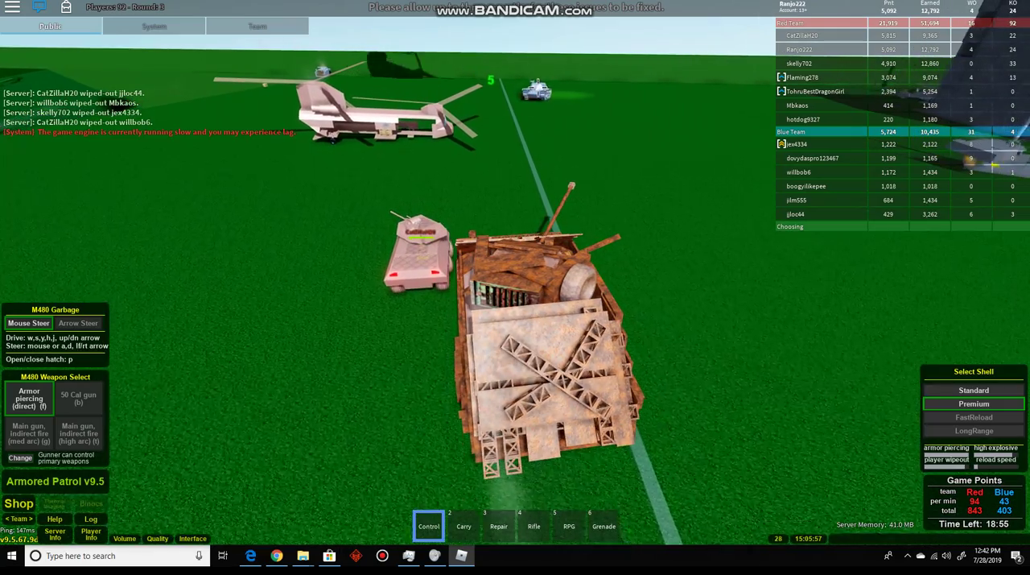
pyautogui.click(531, 96)
# Swap to the 50 Cal, return to armor piercing, and shell the helicopter three times
pyautogui.press('b')
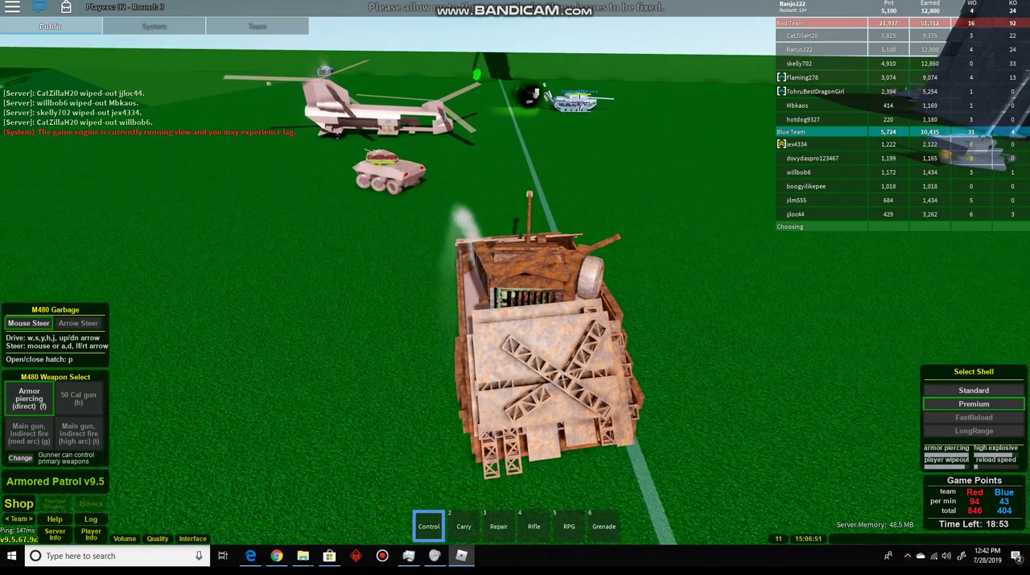
pyautogui.moveTo(537, 92); pyautogui.dragTo(459, 95)
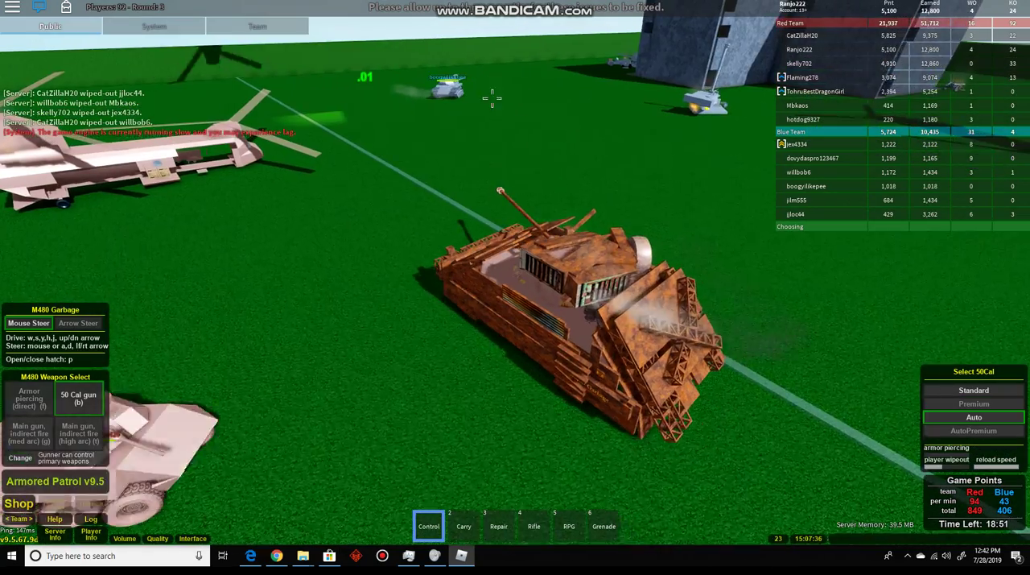
pyautogui.press('f')
pyautogui.click(552, 92)
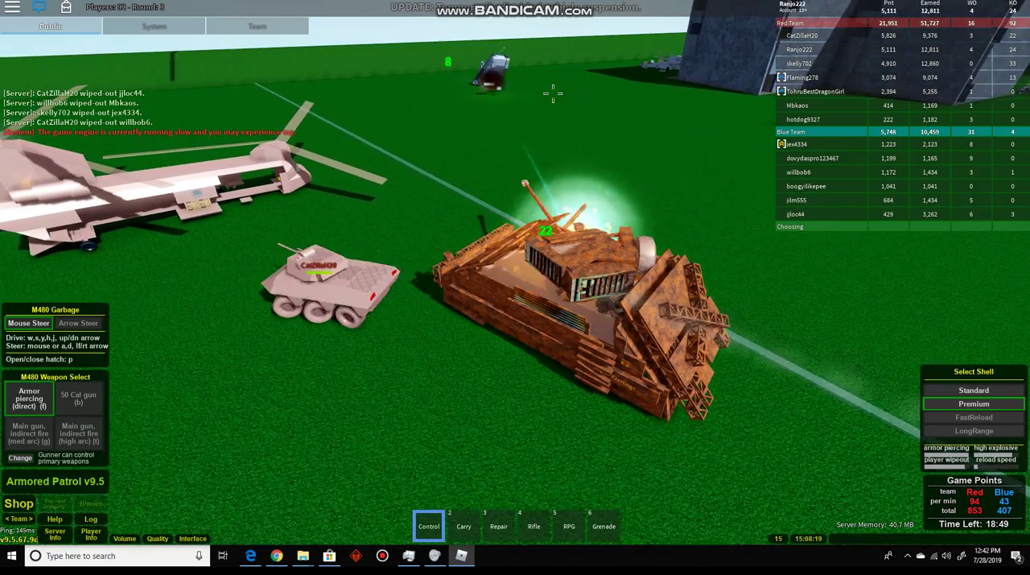
pyautogui.click(507, 92)
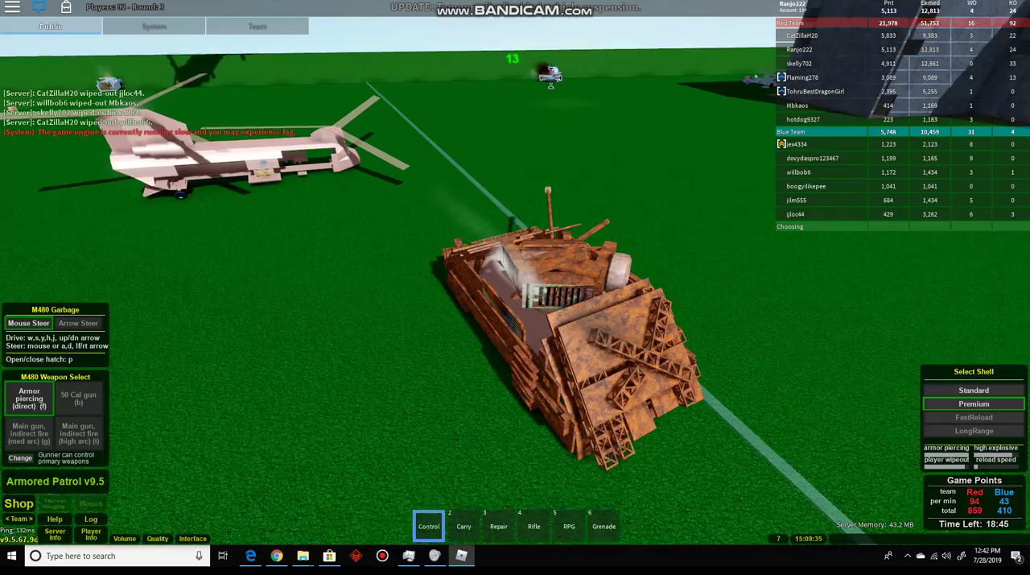
pyautogui.click(551, 78)
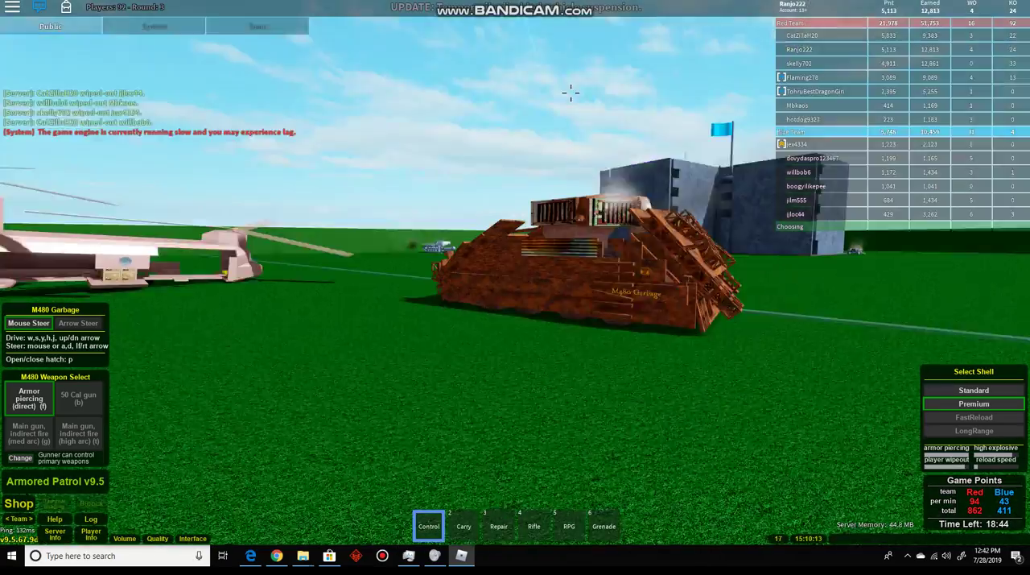
pyautogui.moveTo(570, 94); pyautogui.dragTo(571, 94)
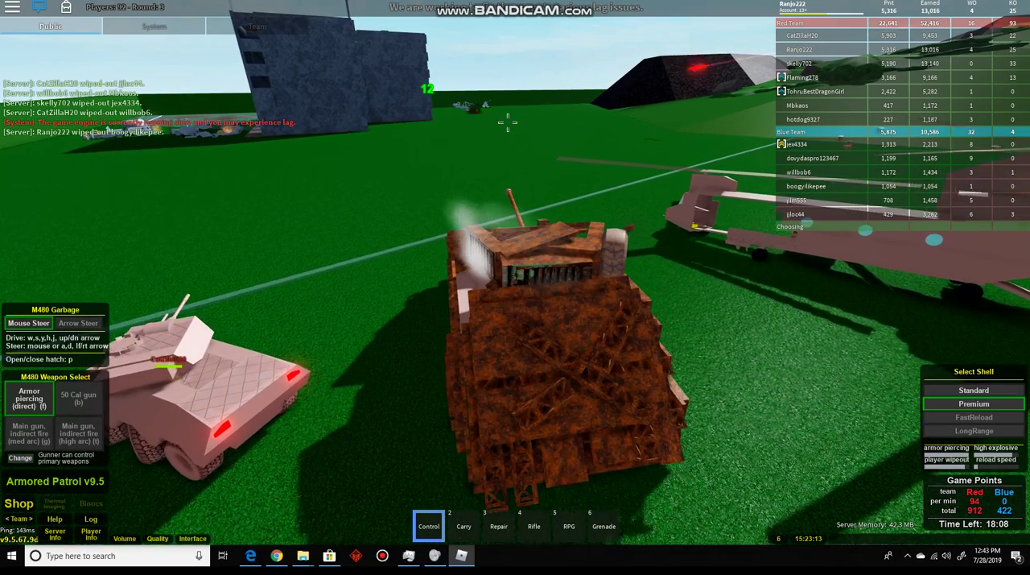
# Toggle between the 50 Cal and main gun, orbit low, and fire at the distant enemy
pyautogui.press('b')
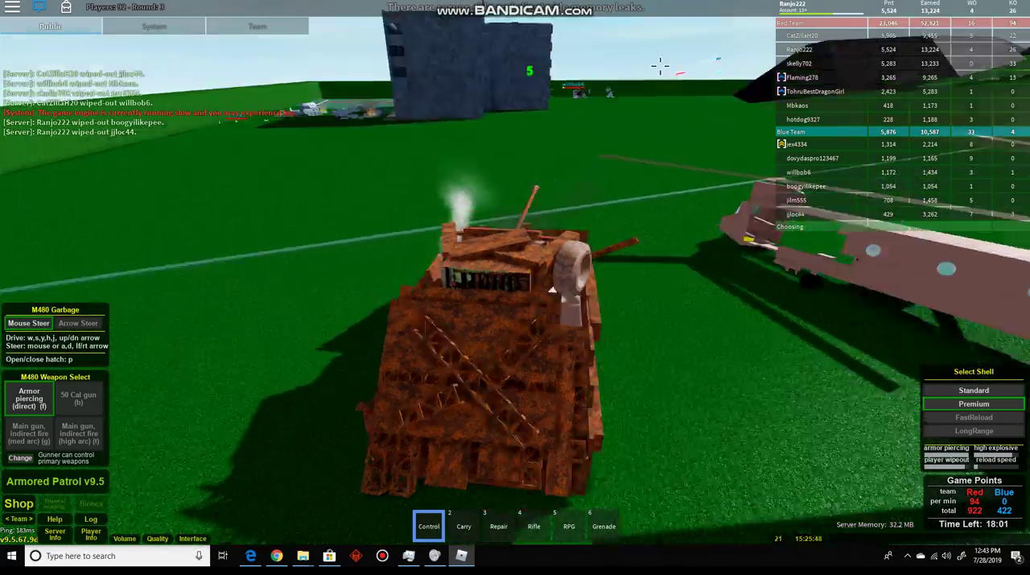
pyautogui.moveTo(644, 69)
pyautogui.mouseDown()
pyautogui.moveTo(565, 121)
pyautogui.moveTo(591, 151)
pyautogui.moveTo(660, 95)
pyautogui.mouseUp()
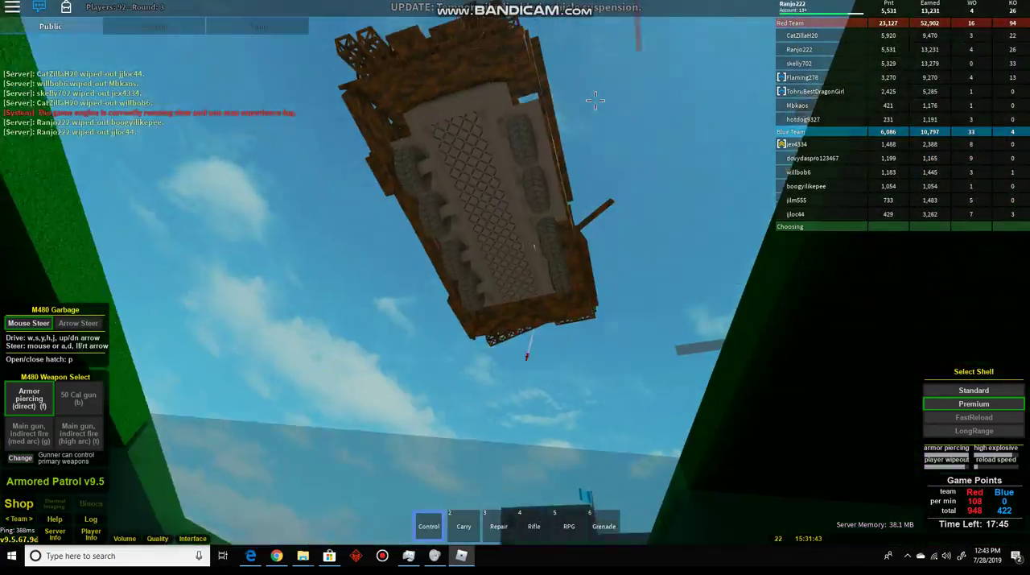
pyautogui.press('b')
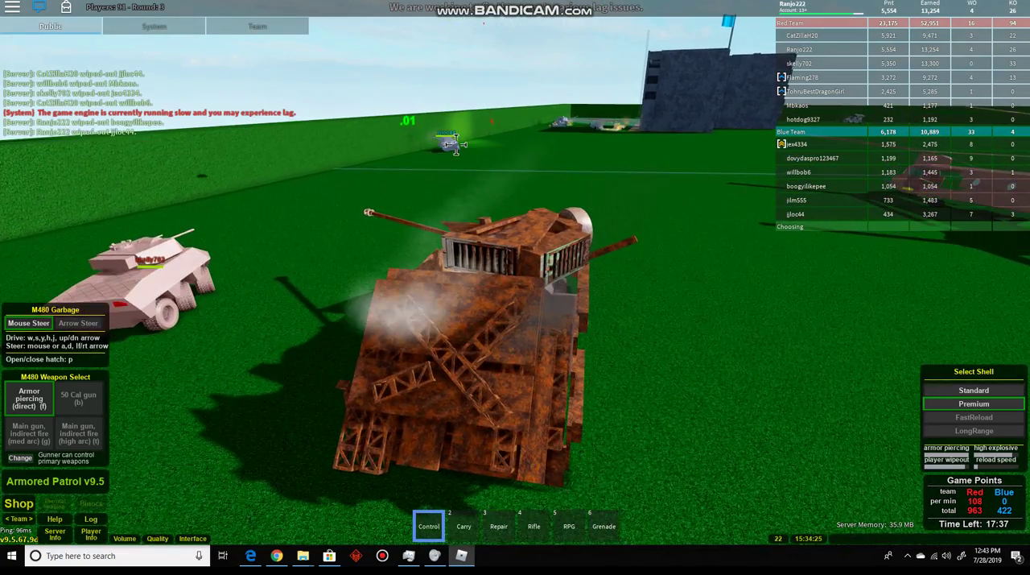
pyautogui.click(458, 147)
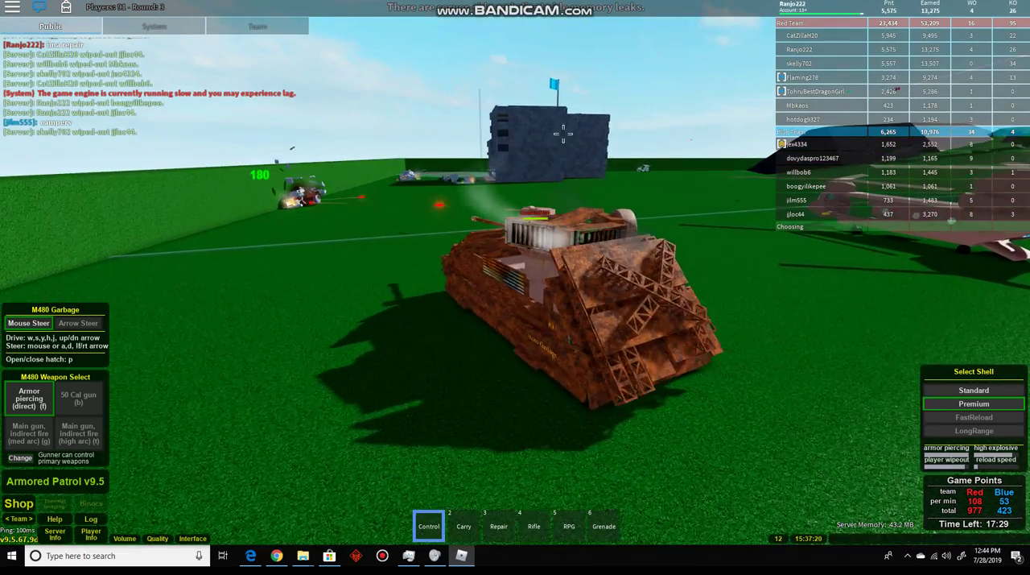
# Send the chat reply 'dang straight'
pyautogui.press('/')
pyautogui.write('dang st')
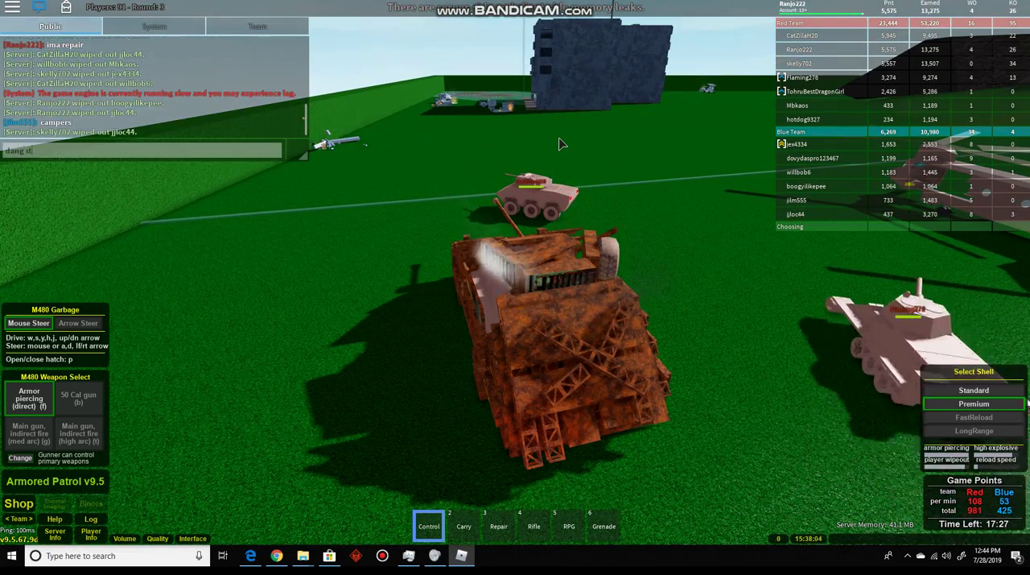
pyautogui.write('ight')
pyautogui.press('Return')
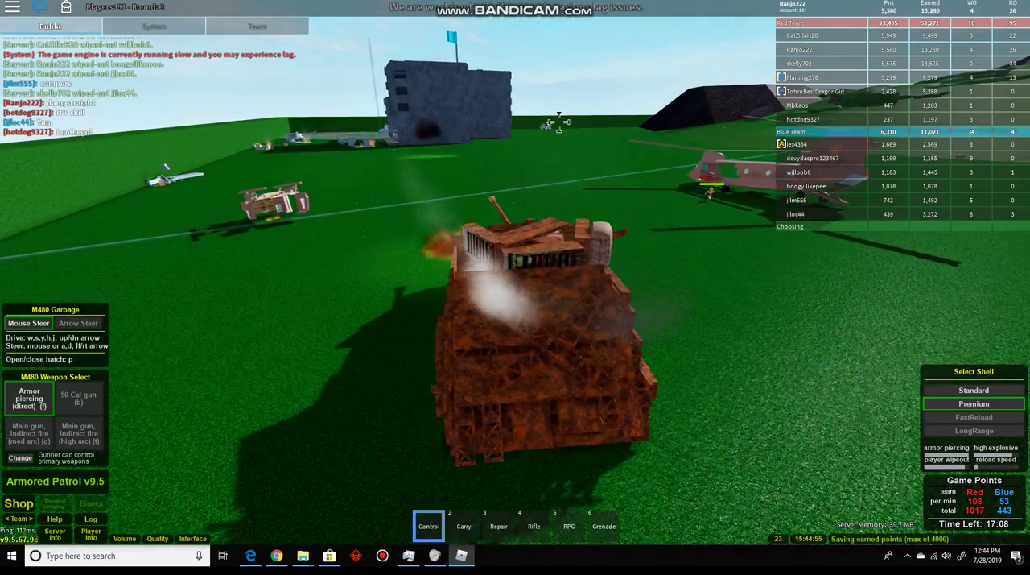
pyautogui.scroll(-5, 515, 290)
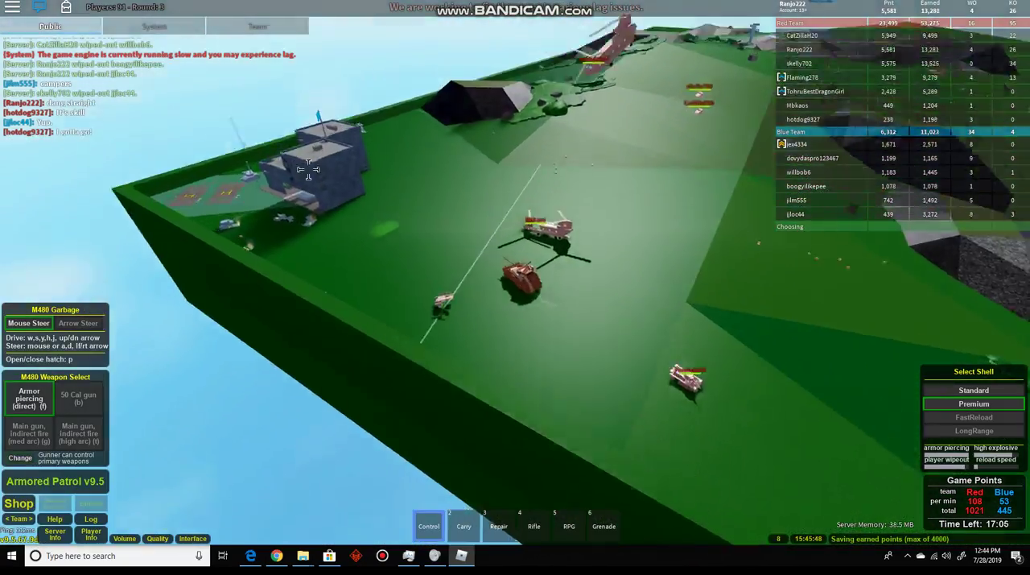
# Fire the main gun toward the enemy base, then orbit back behind the tank
pyautogui.click(328, 211)
pyautogui.moveTo(523, 145); pyautogui.dragTo(476, 139)
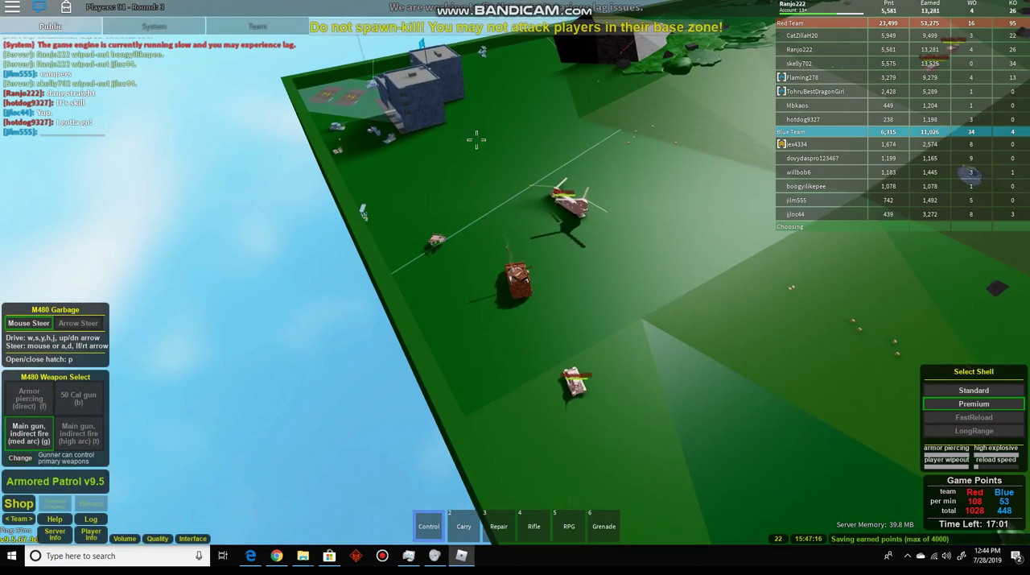
pyautogui.scroll(5, 473, 118)
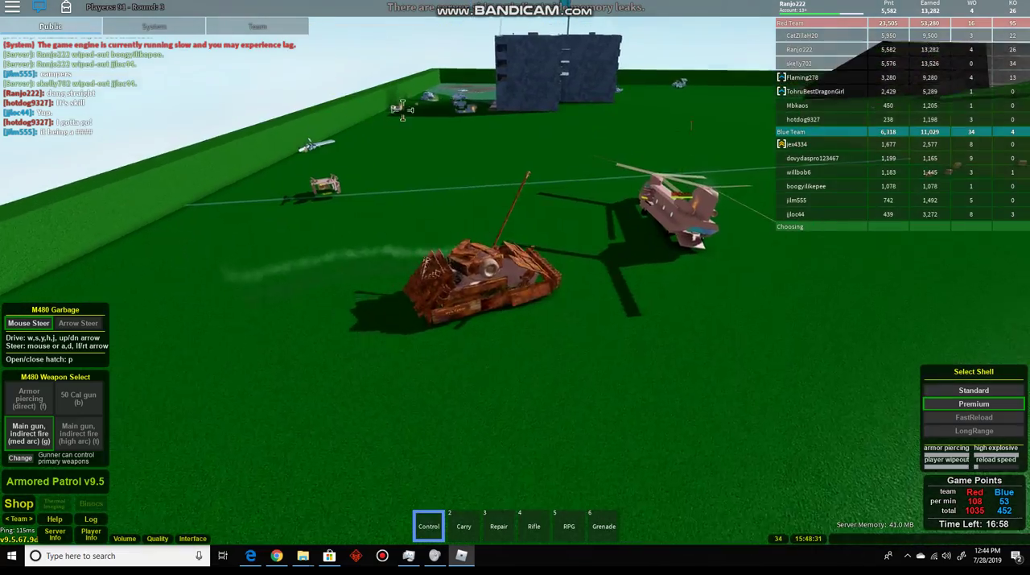
pyautogui.scroll(4, 513, 119)
pyautogui.moveTo(585, 71)
pyautogui.mouseDown()
pyautogui.moveTo(626, 71)
pyautogui.moveTo(585, 50)
pyautogui.moveTo(544, 86)
pyautogui.mouseUp()
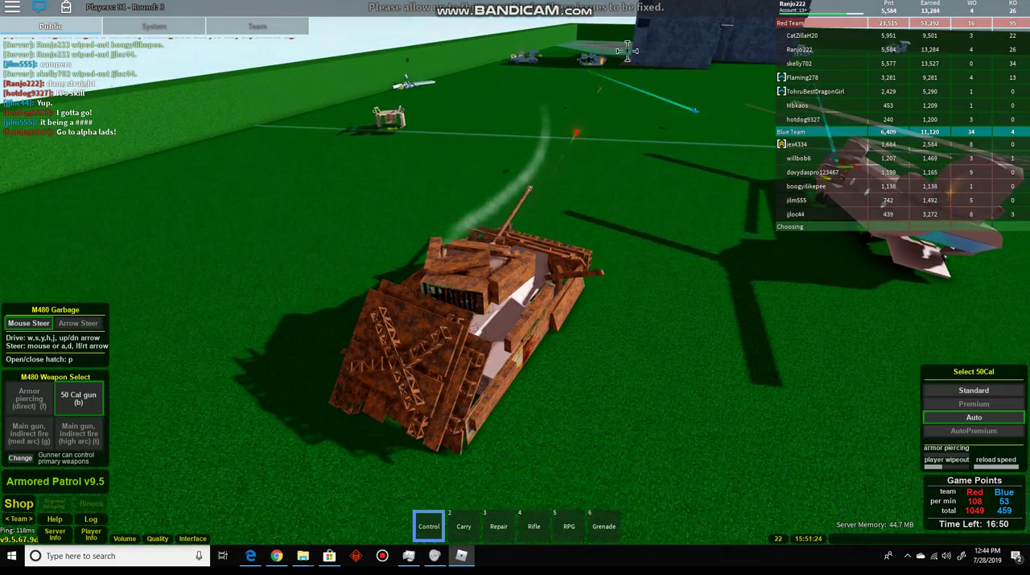
# Swing the view across the field and fire two armor-piercing shells
pyautogui.moveTo(627, 50); pyautogui.dragTo(534, 56)
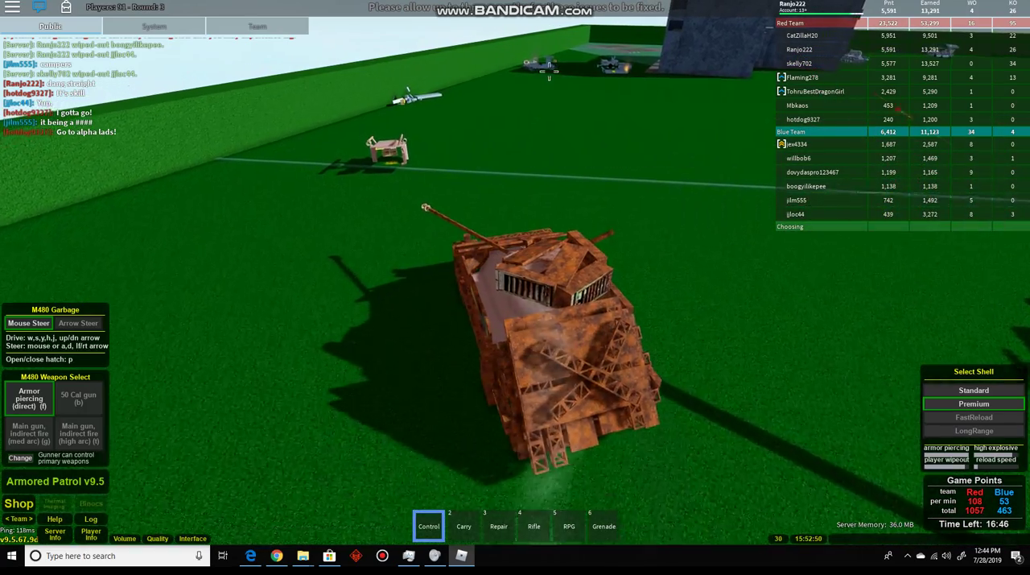
pyautogui.moveTo(537, 68); pyautogui.dragTo(326, 74)
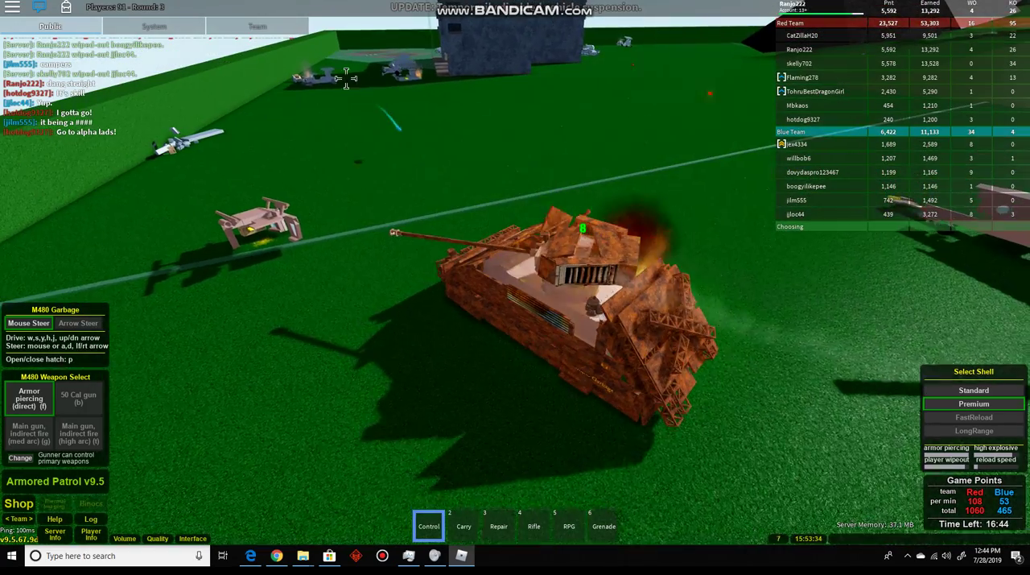
pyautogui.click(326, 74)
pyautogui.moveTo(326, 74); pyautogui.dragTo(468, 74)
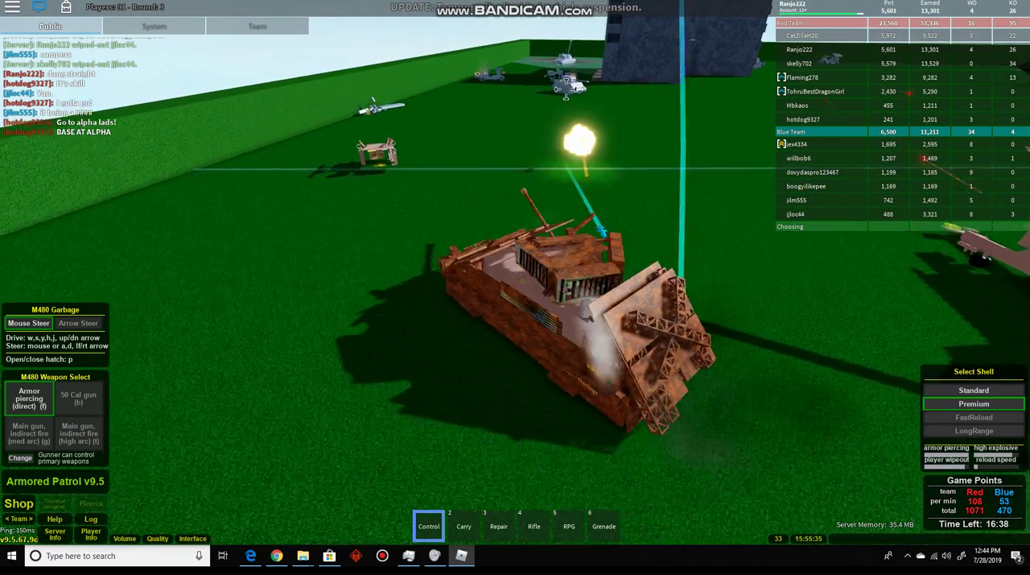
pyautogui.click(565, 88)
# Aim the turret at the enemy tank and hit it with three shells
pyautogui.moveTo(565, 89)
pyautogui.mouseDown()
pyautogui.moveTo(639, 109)
pyautogui.moveTo(586, 102)
pyautogui.mouseUp()
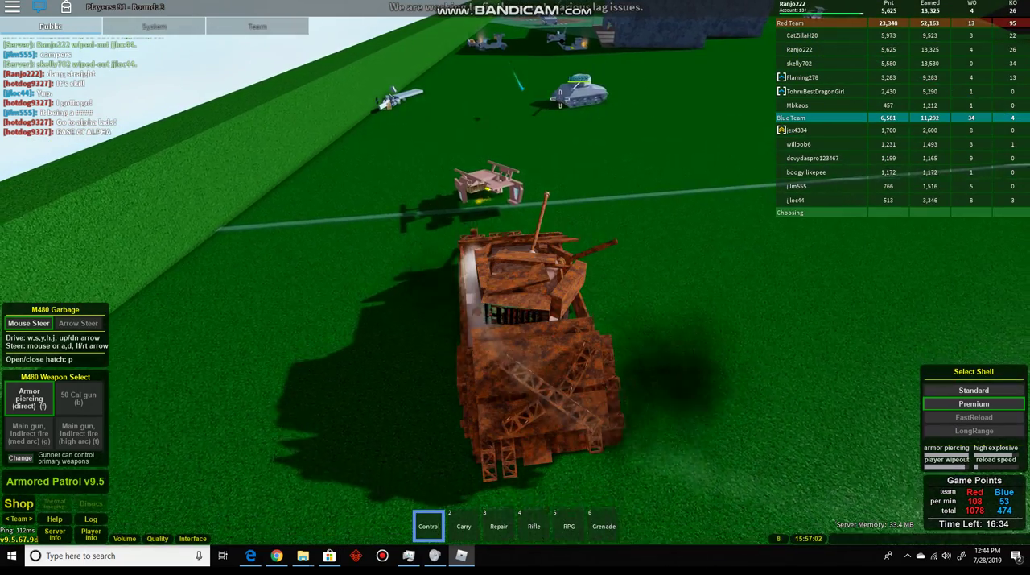
pyautogui.click(551, 149)
pyautogui.moveTo(551, 149); pyautogui.dragTo(509, 97)
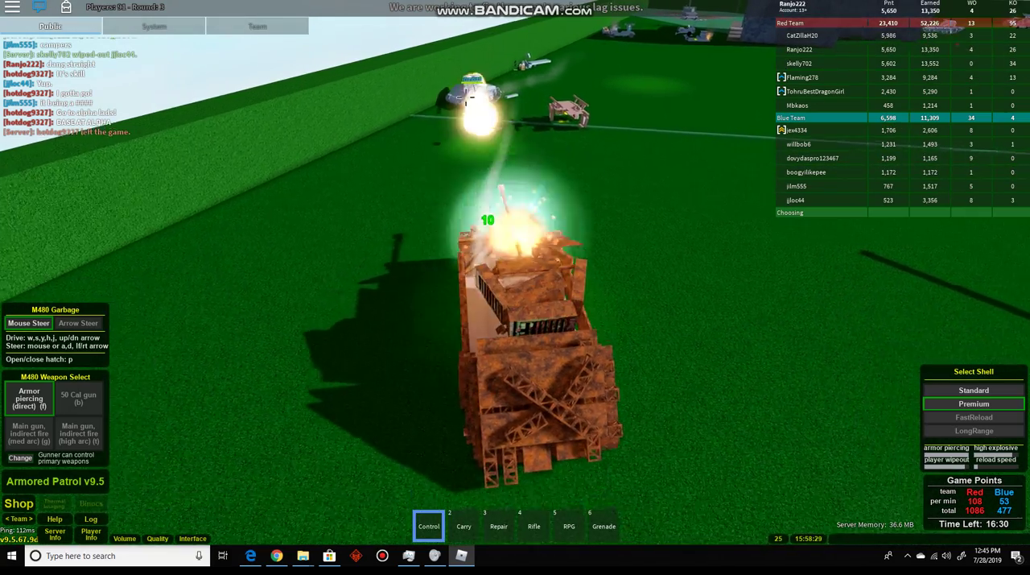
pyautogui.click(505, 84)
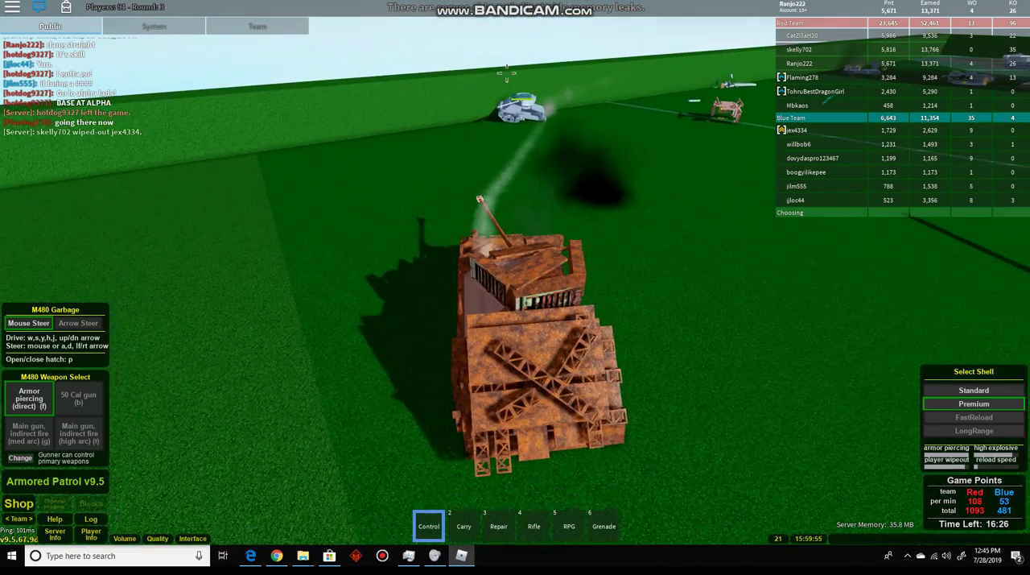
pyautogui.click(494, 97)
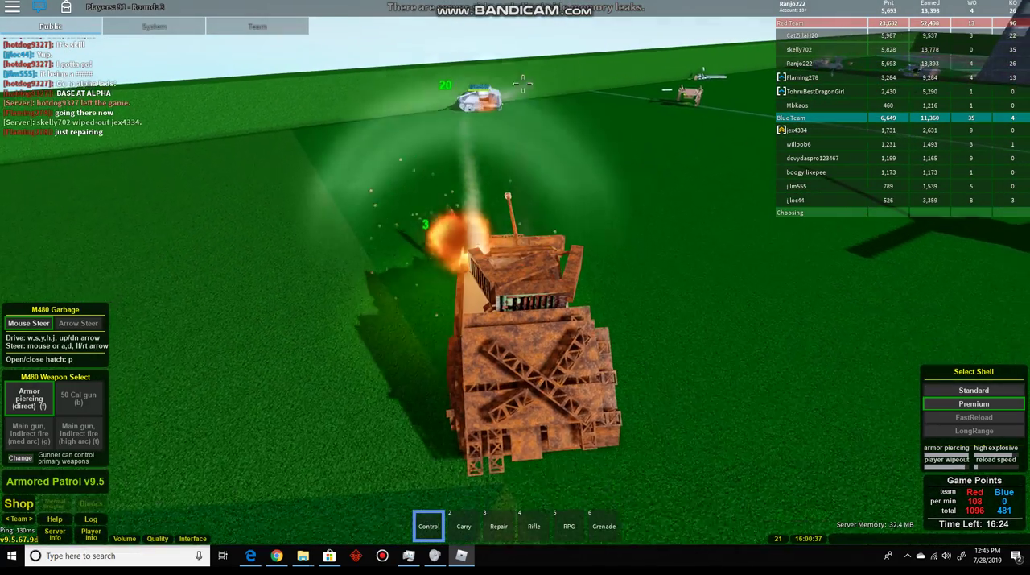